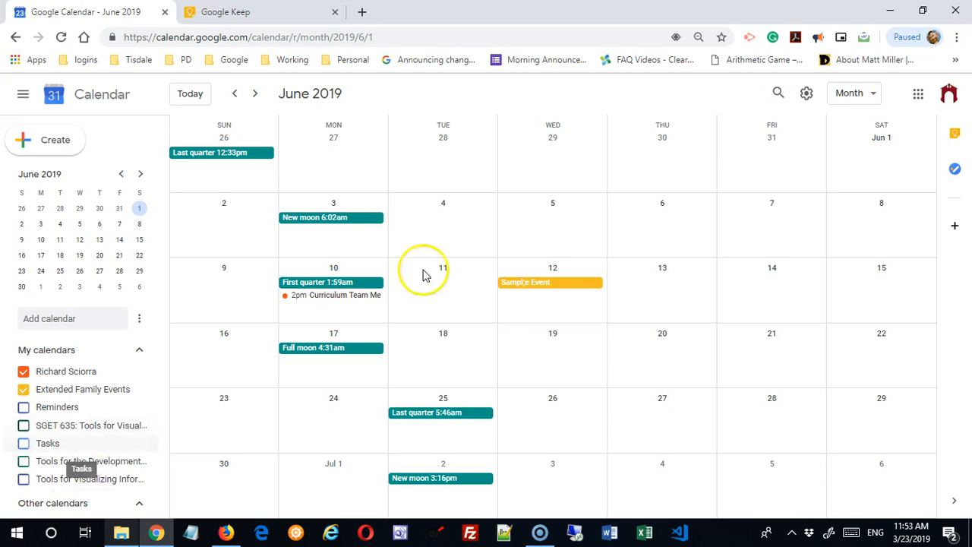
# - Turn the Reminders calendar on, then off again, in the calendar list
pyautogui.scroll(-1, 403, 291)
pyautogui.scroll(1, 399, 296)
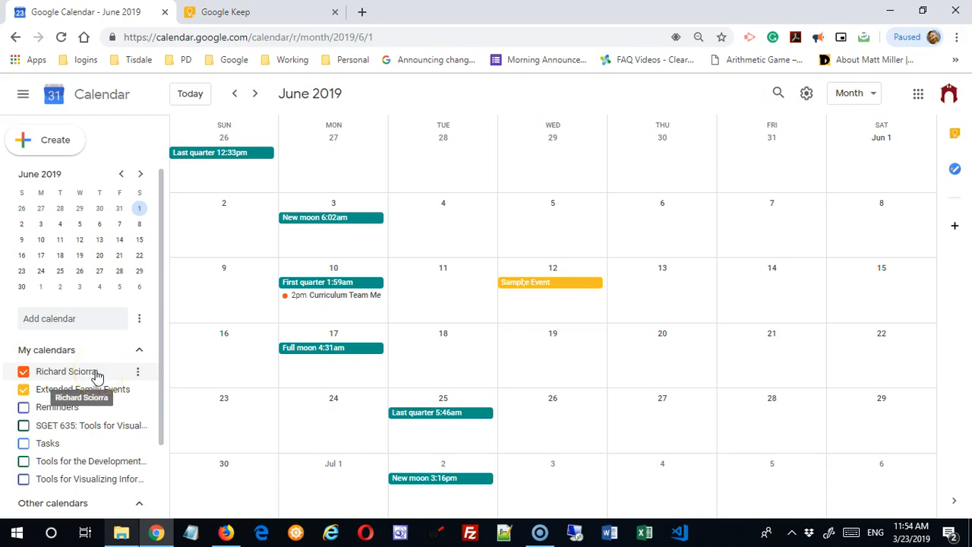
pyautogui.click(140, 372)
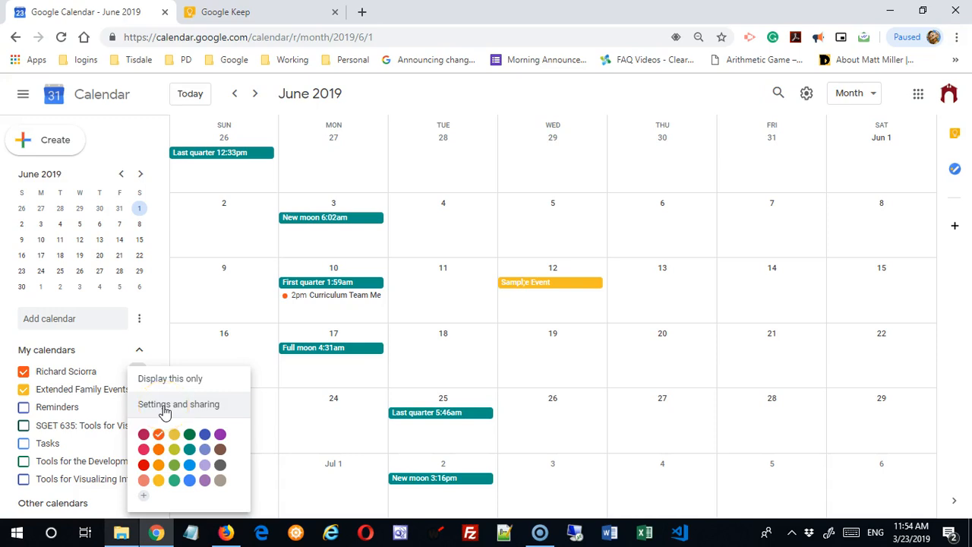
pyautogui.click(58, 408)
pyautogui.click(46, 411)
# - Go to Settings and sharing for the main personal calendar from its ⋮ menu
pyautogui.click(137, 407)
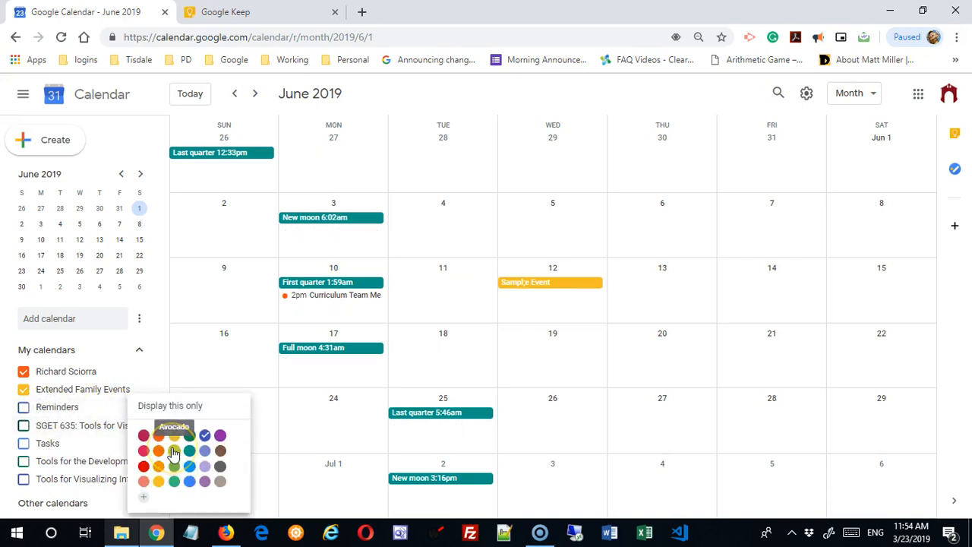
pyautogui.click(82, 373)
pyautogui.click(81, 374)
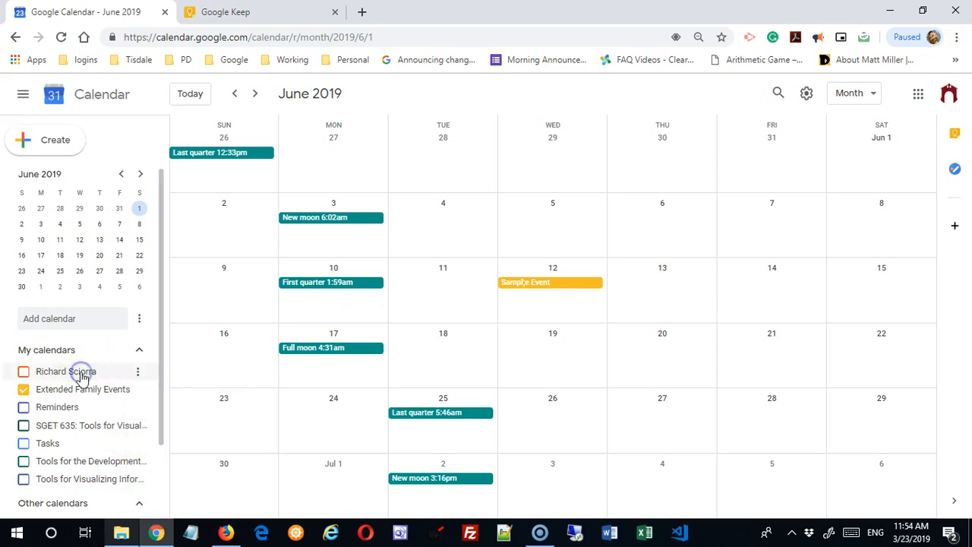
pyautogui.click(137, 373)
pyautogui.click(151, 403)
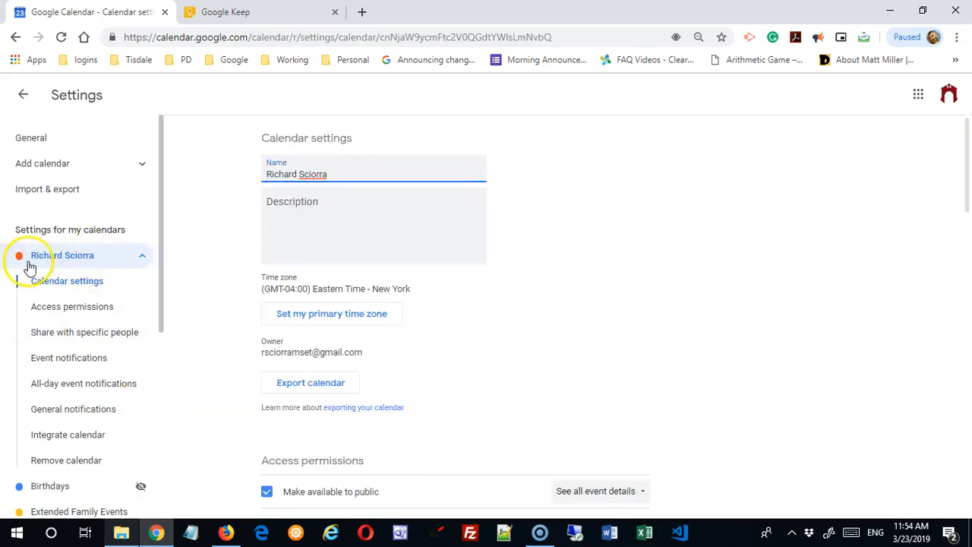
# - Browse the Settings sidebar, expanding and collapsing the main calendar's sections
pyautogui.moveTo(161, 281); pyautogui.dragTo(155, 480)
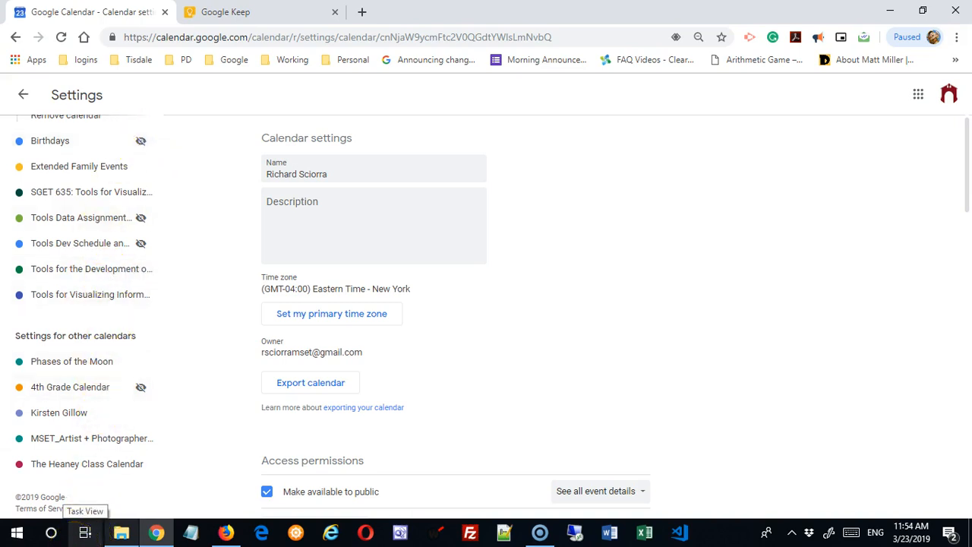
pyautogui.scroll(5, 106, 475)
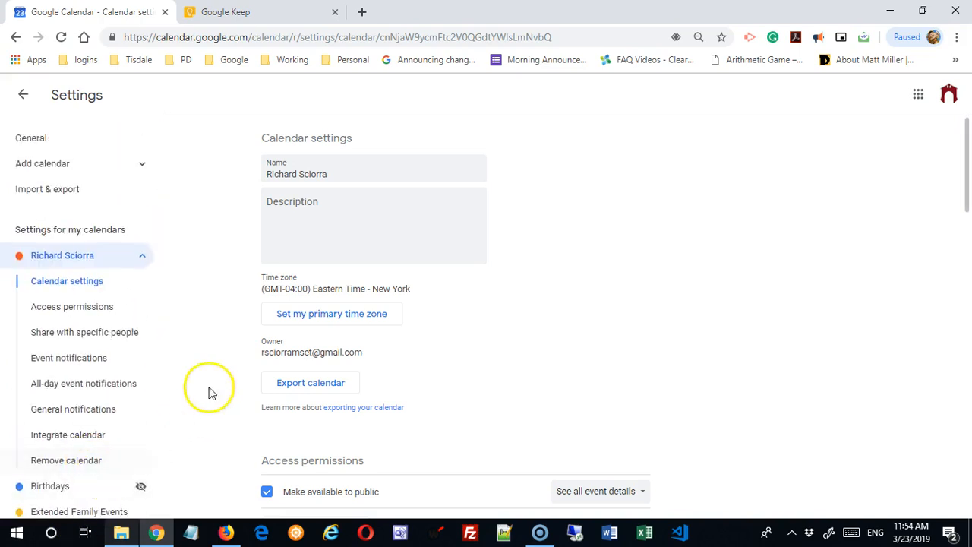
pyautogui.click(141, 258)
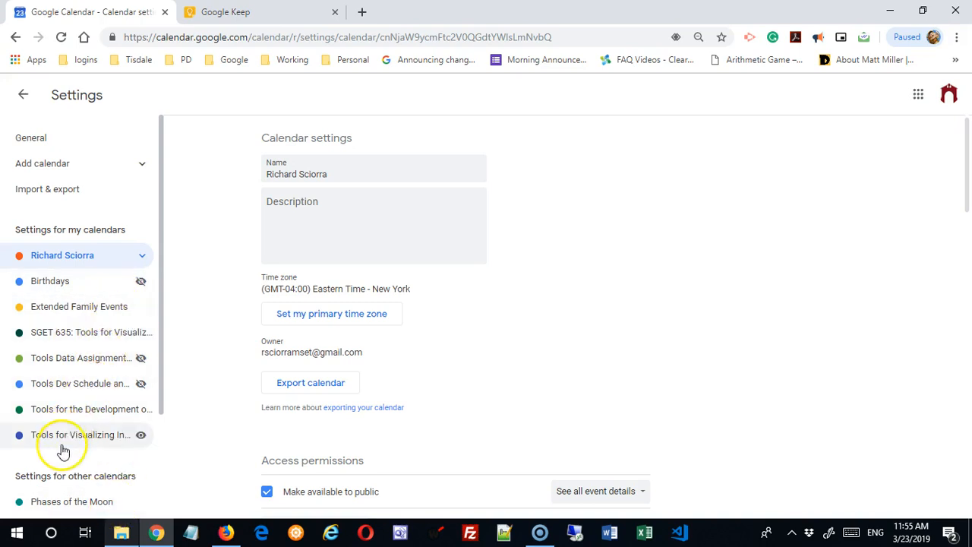
pyautogui.click(142, 258)
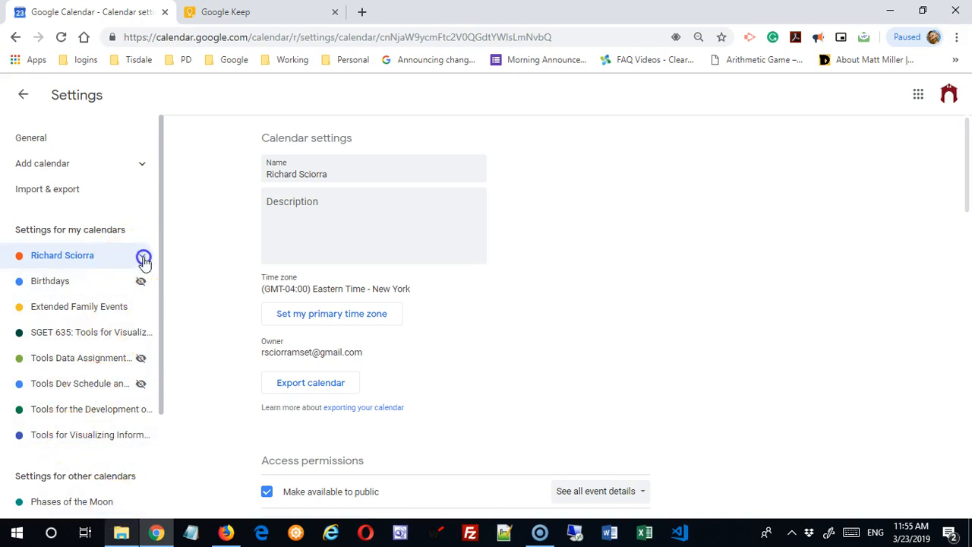
pyautogui.click(143, 258)
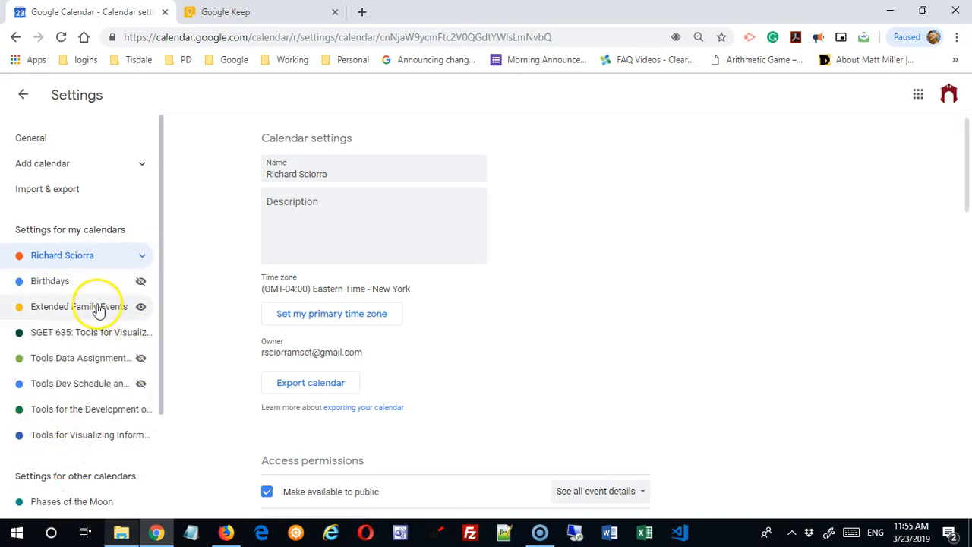
pyautogui.click(139, 307)
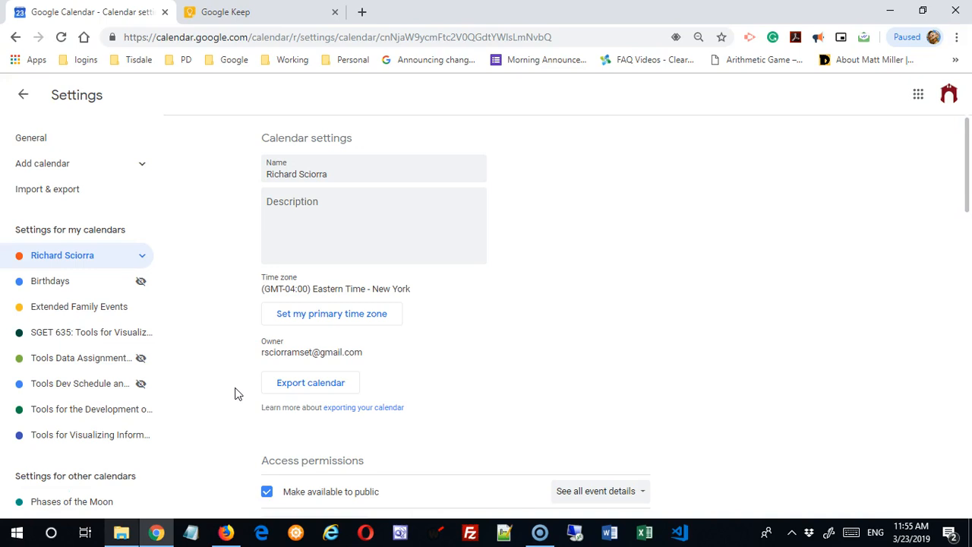
# - Collapse the main calendar's sections and go back to the June 2019 month view
pyautogui.scroll(-2, 209, 416)
pyautogui.scroll(2, 210, 419)
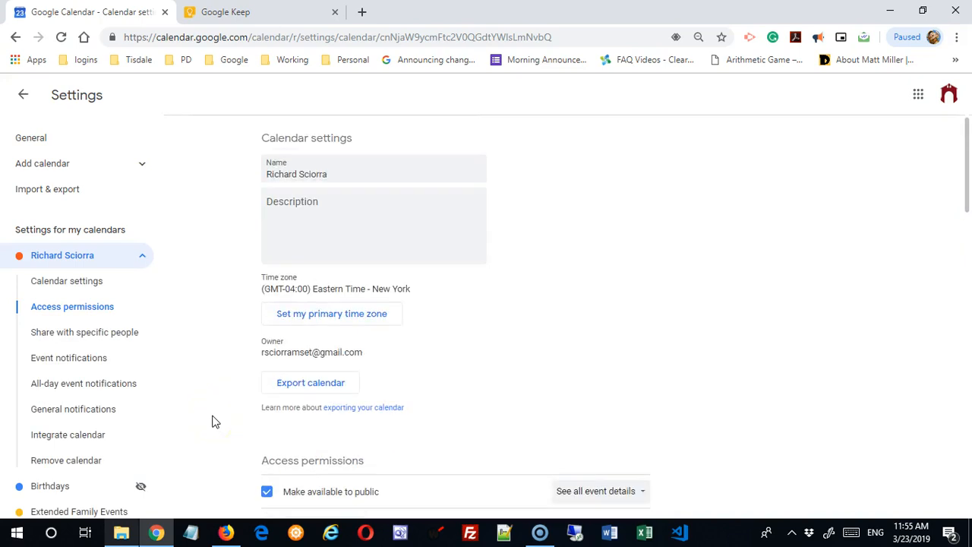
pyautogui.click(143, 257)
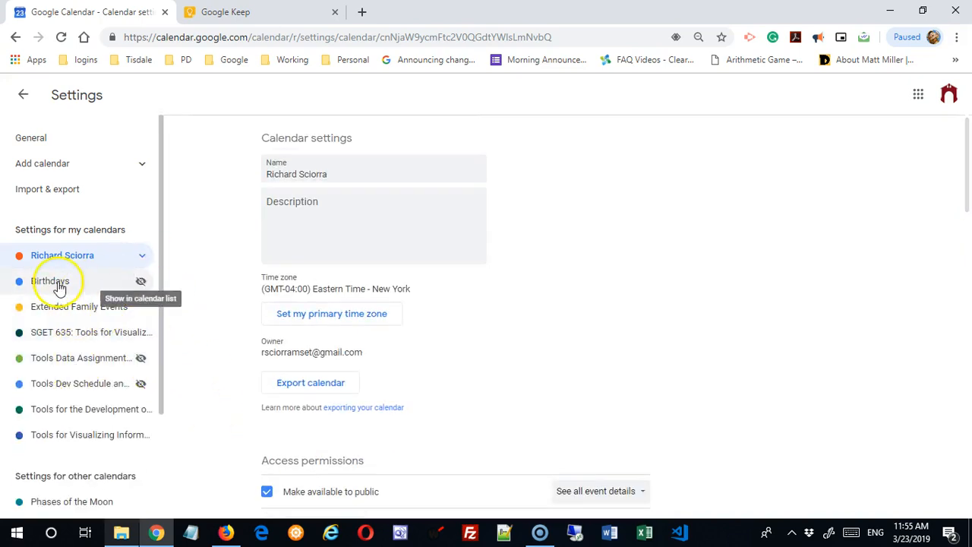
pyautogui.click(28, 97)
pyautogui.scroll(-3, 139, 327)
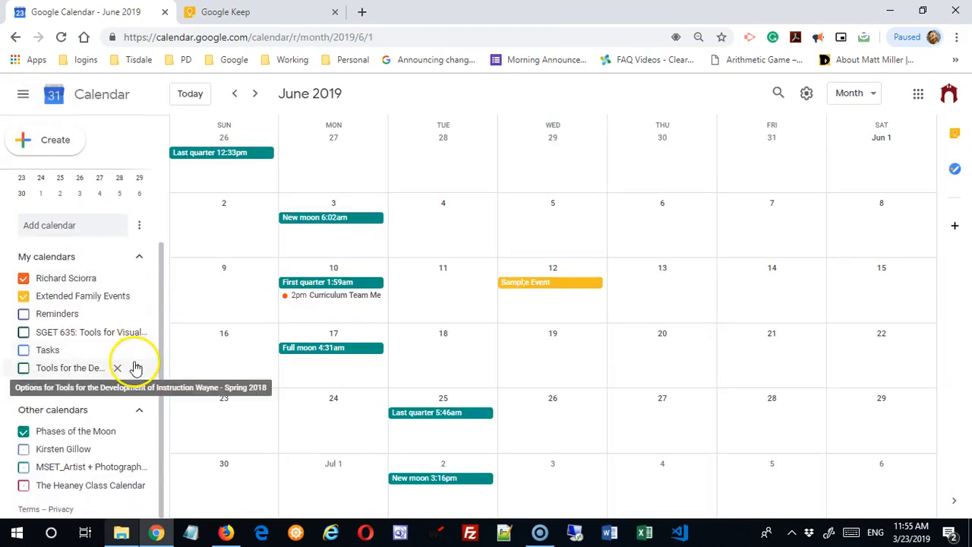
# - In the main calendar's settings, make Birthdays visible in the calendar list
pyautogui.scroll(3, 135, 367)
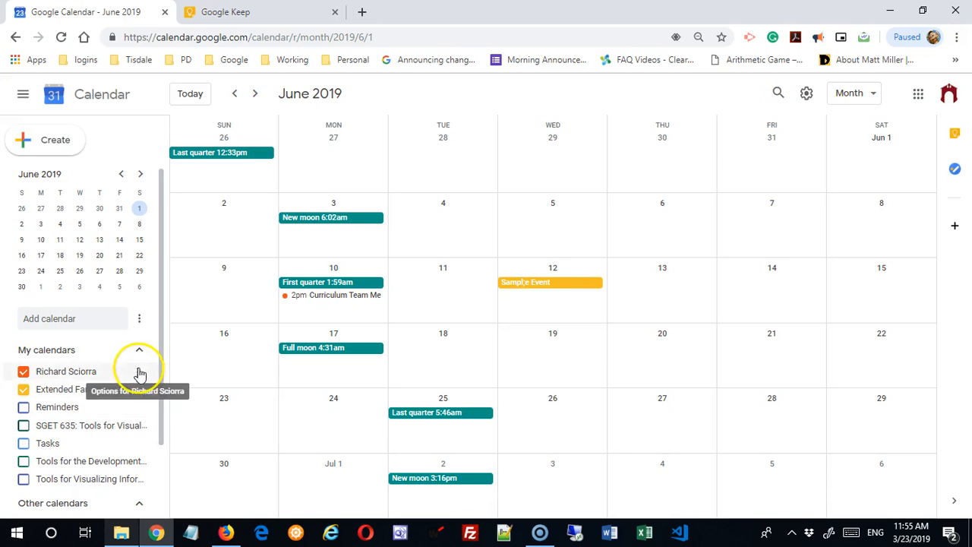
pyautogui.click(138, 371)
pyautogui.click(180, 405)
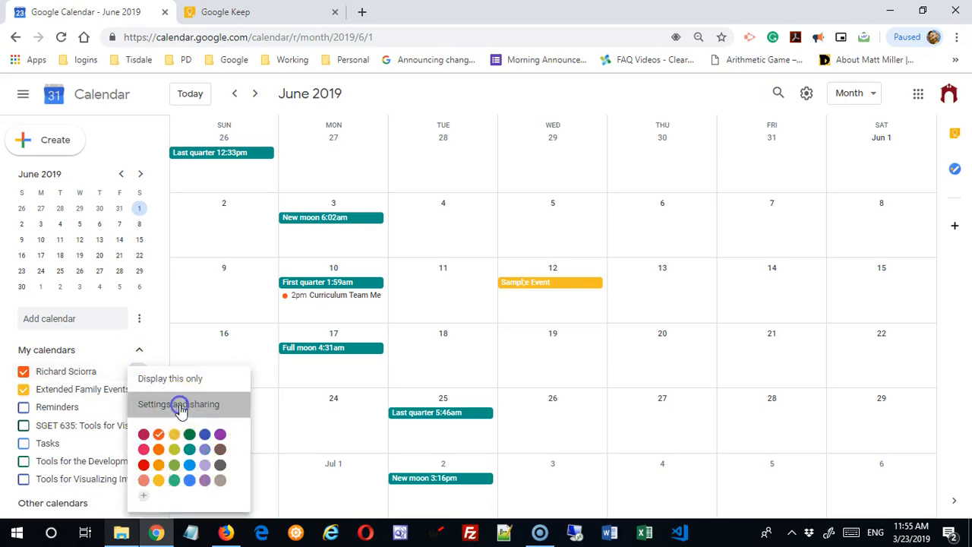
pyautogui.scroll(-3, 191, 357)
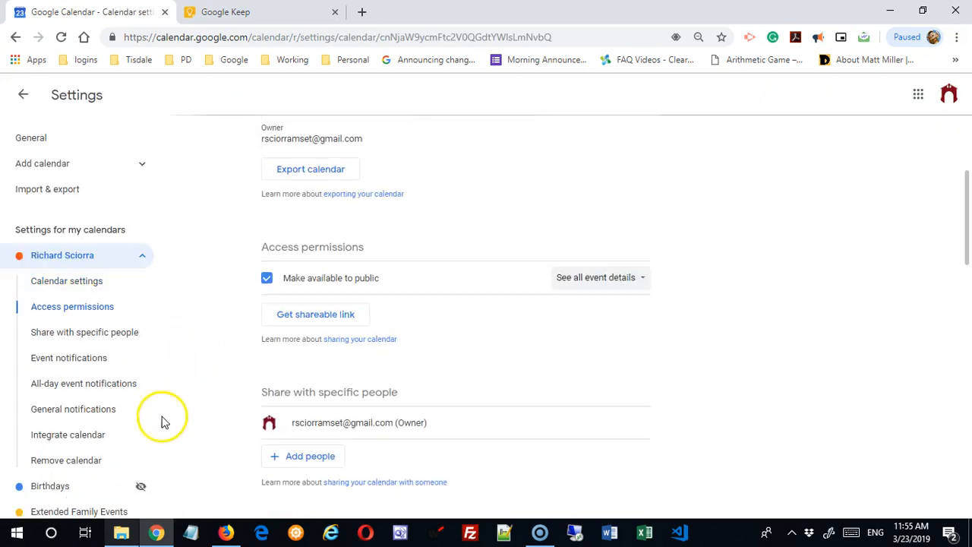
pyautogui.scroll(-2, 161, 326)
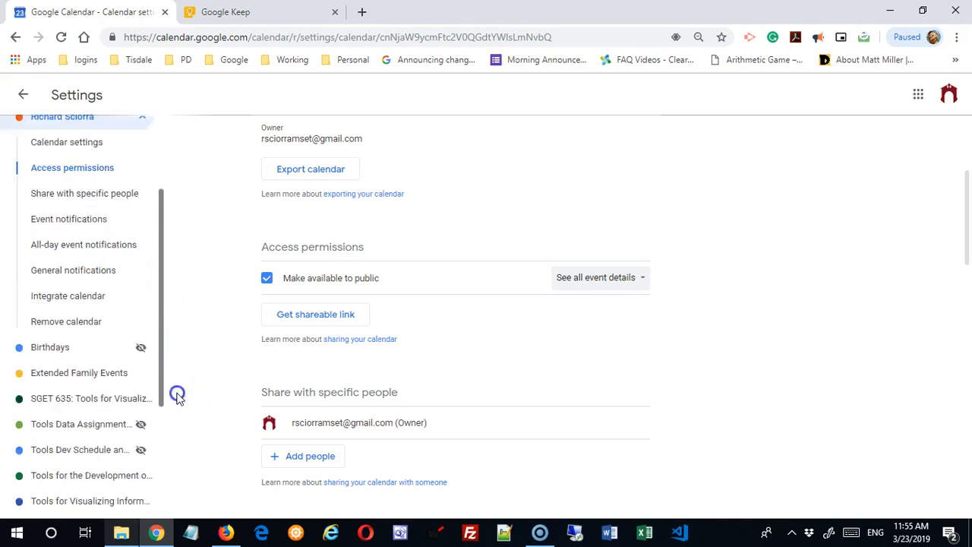
pyautogui.click(144, 324)
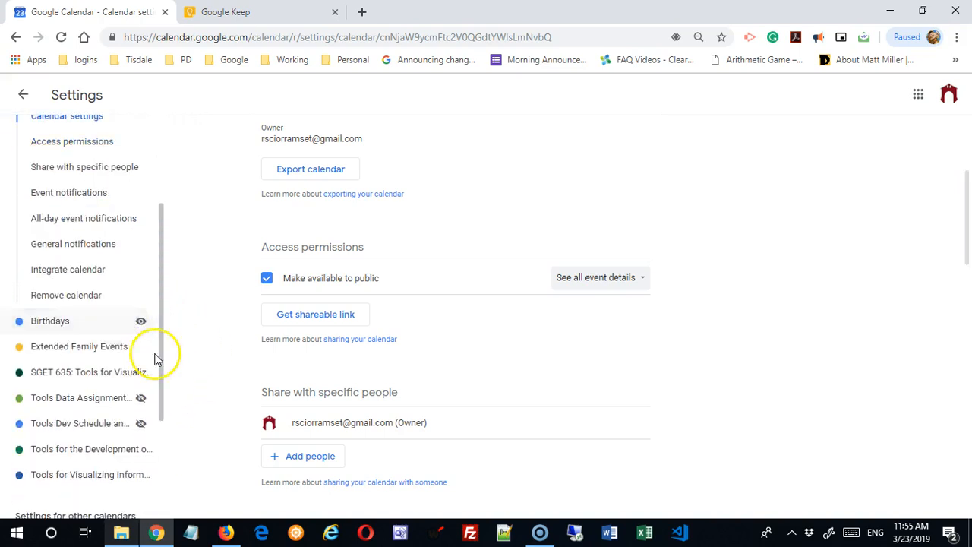
# - Go back to the month view and reopen the main calendar's Settings and sharing
pyautogui.click(23, 95)
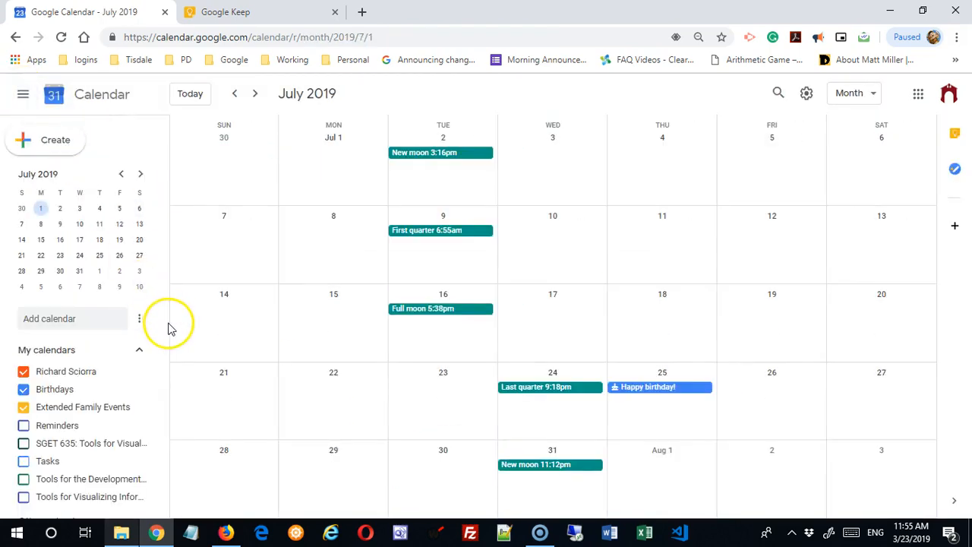
pyautogui.moveTo(161, 302); pyautogui.dragTo(157, 397)
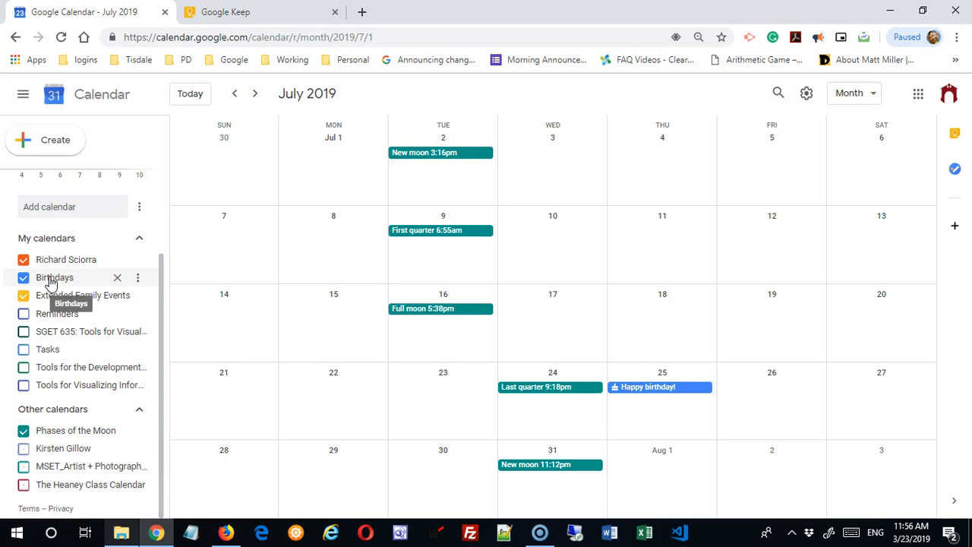
pyautogui.click(140, 262)
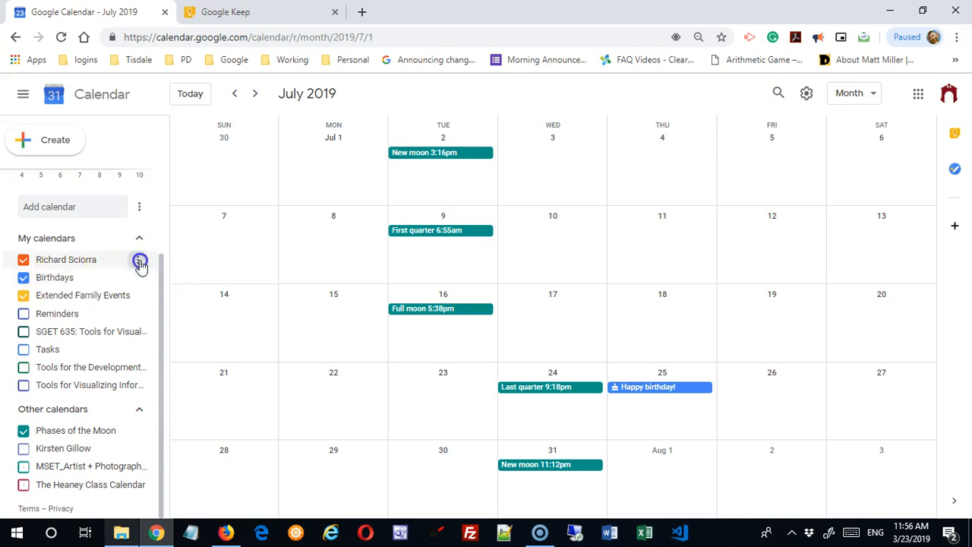
pyautogui.click(188, 294)
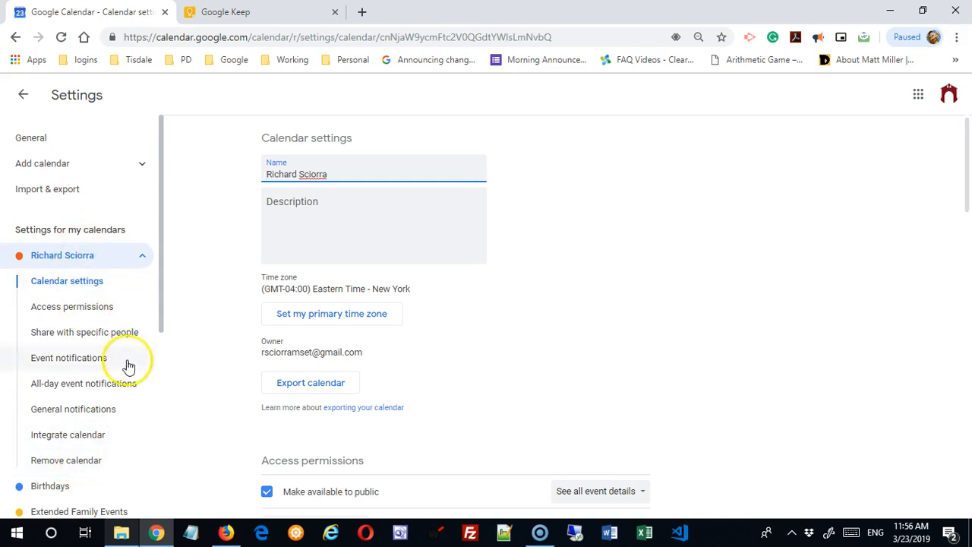
pyautogui.moveTo(162, 316); pyautogui.dragTo(160, 428)
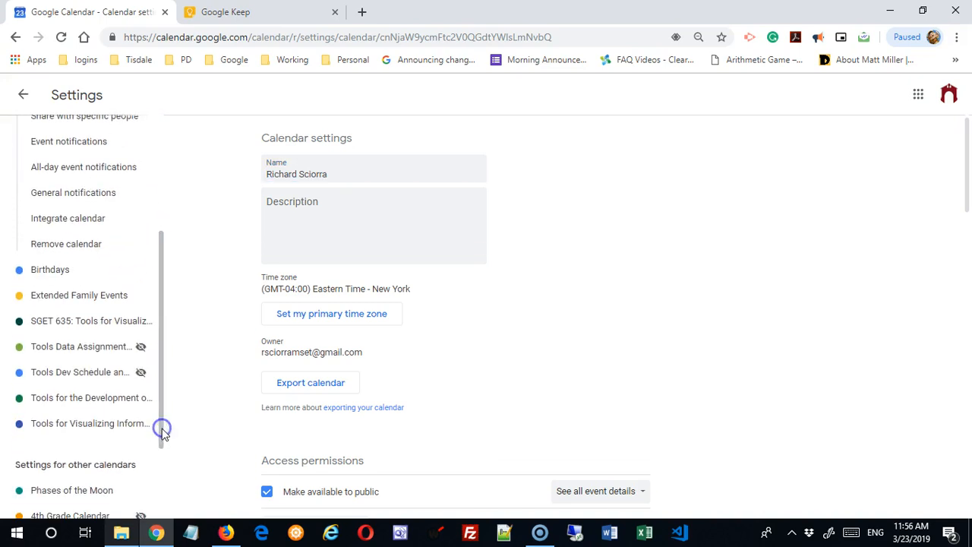
pyautogui.click(106, 324)
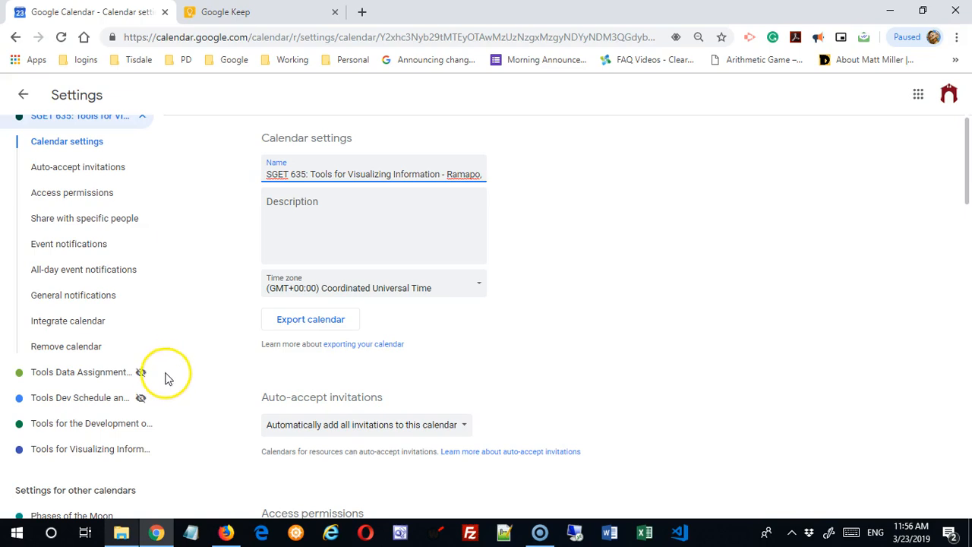
pyautogui.moveTo(161, 382); pyautogui.dragTo(159, 494)
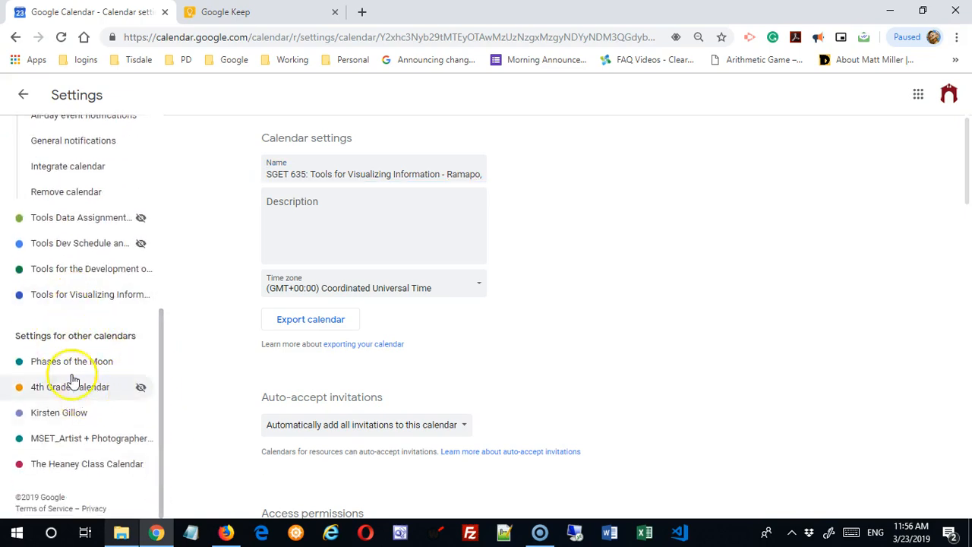
pyautogui.click(60, 414)
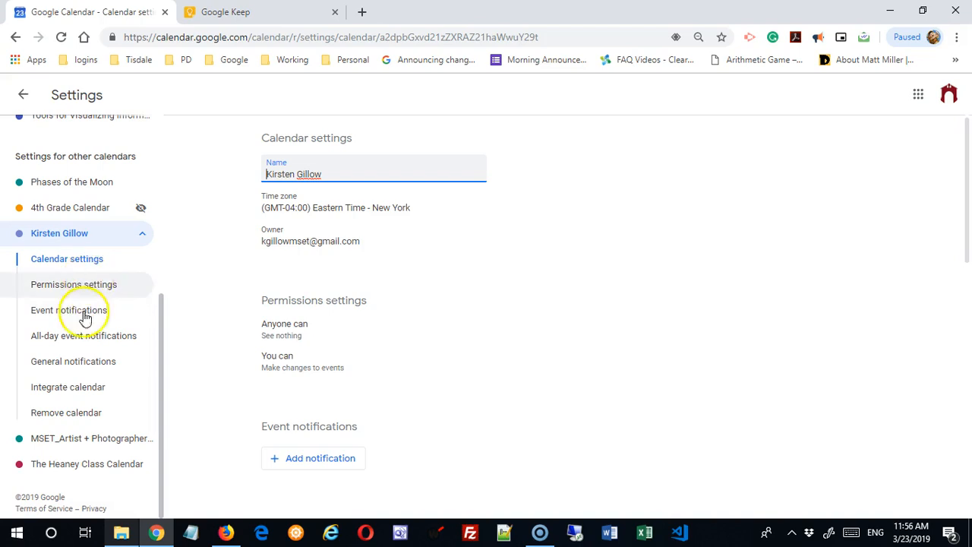
pyautogui.scroll(4, 70, 431)
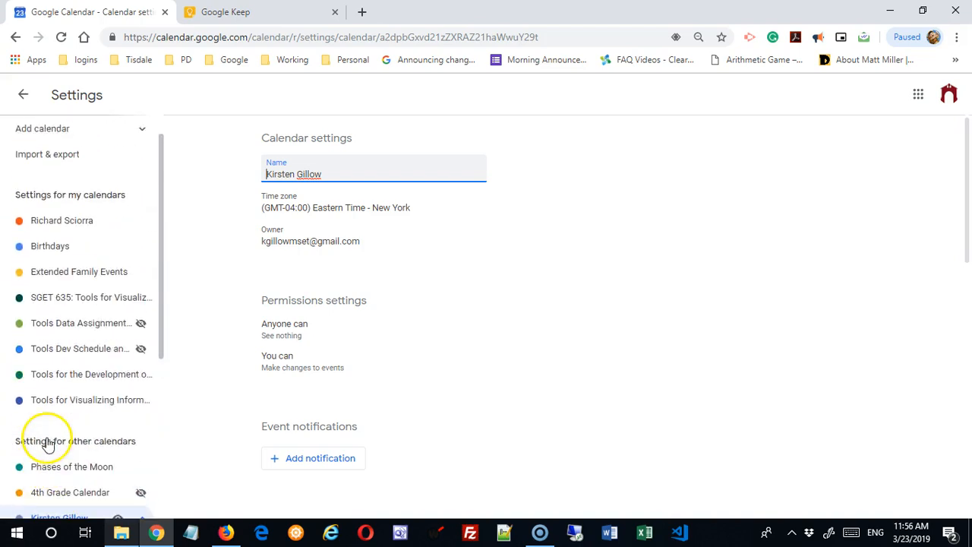
pyautogui.scroll(1, 44, 441)
pyautogui.click(72, 258)
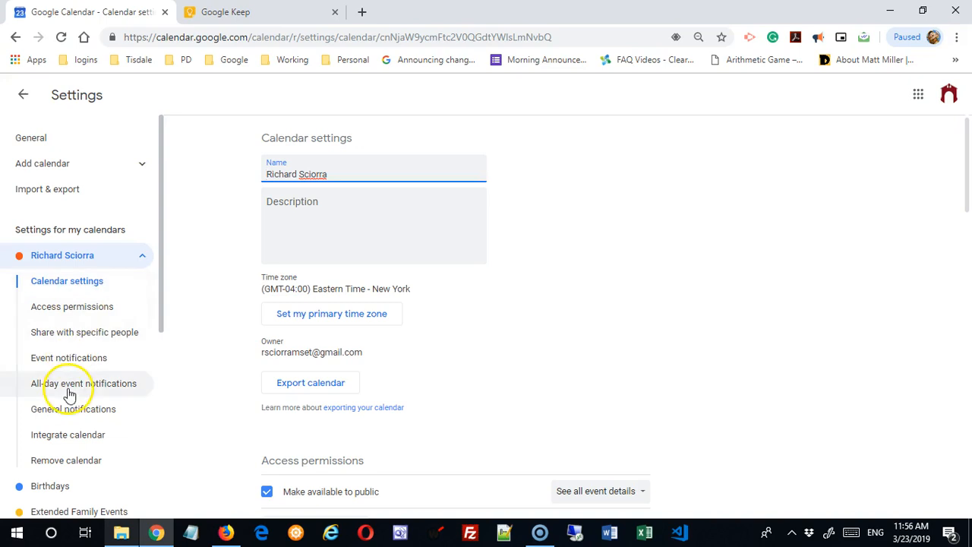
pyautogui.moveTo(967, 163); pyautogui.dragTo(966, 121)
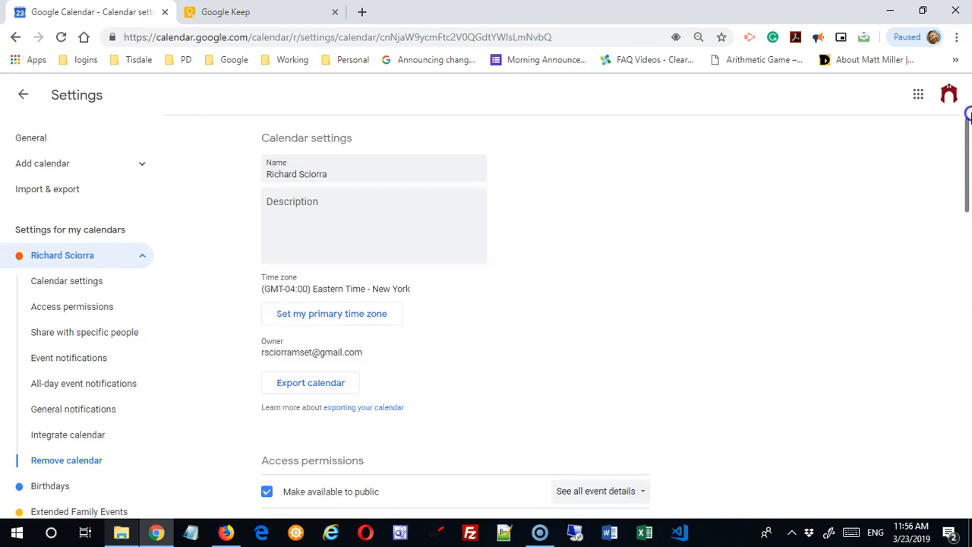
pyautogui.click(74, 359)
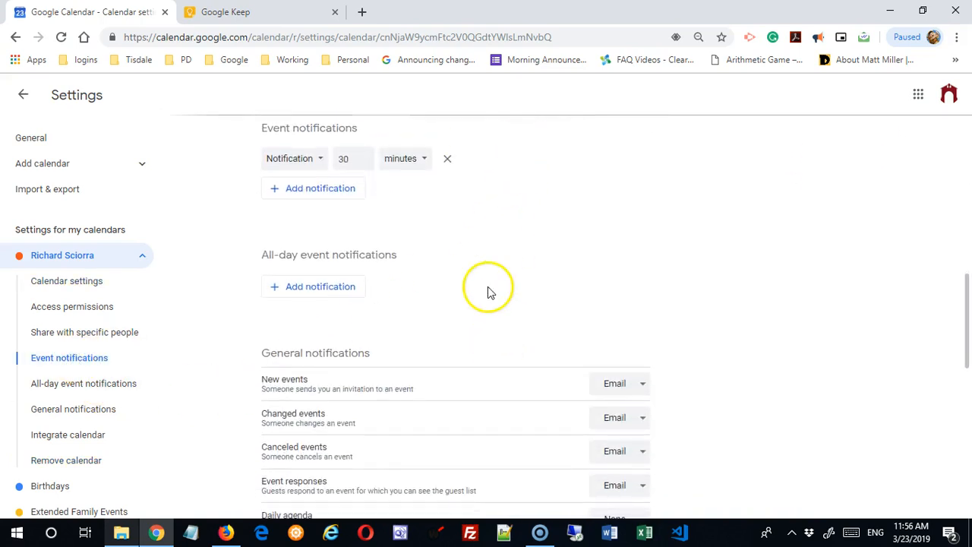
pyautogui.click(67, 264)
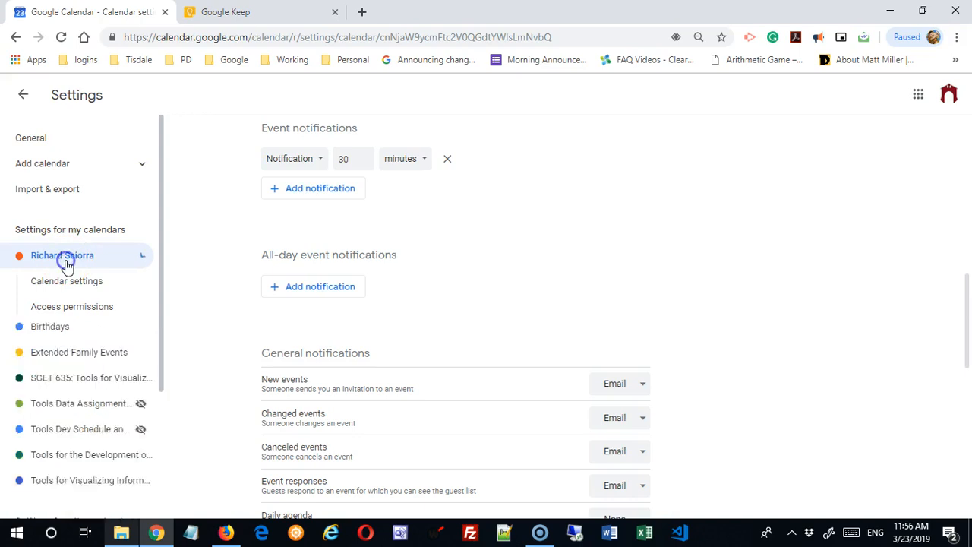
pyautogui.click(68, 262)
pyautogui.click(75, 281)
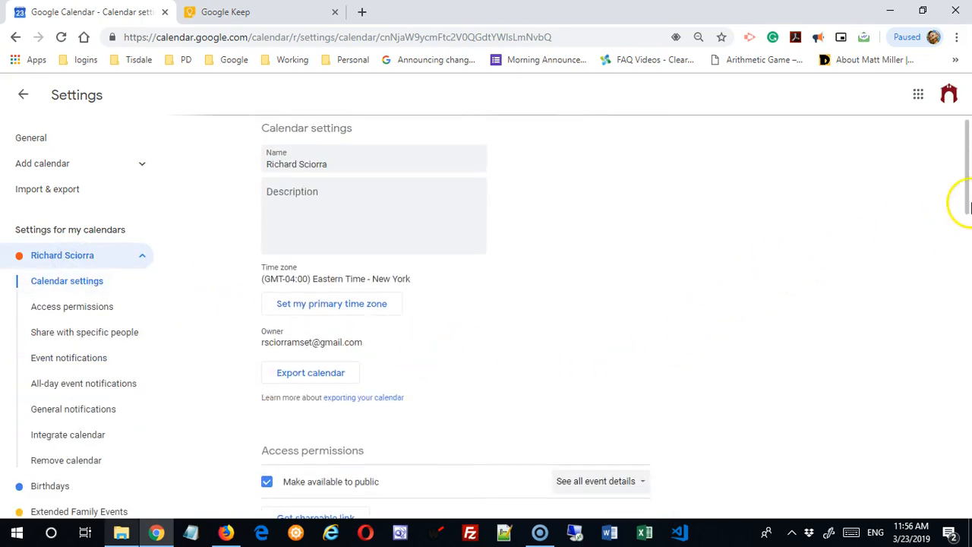
pyautogui.moveTo(968, 217); pyautogui.dragTo(968, 150)
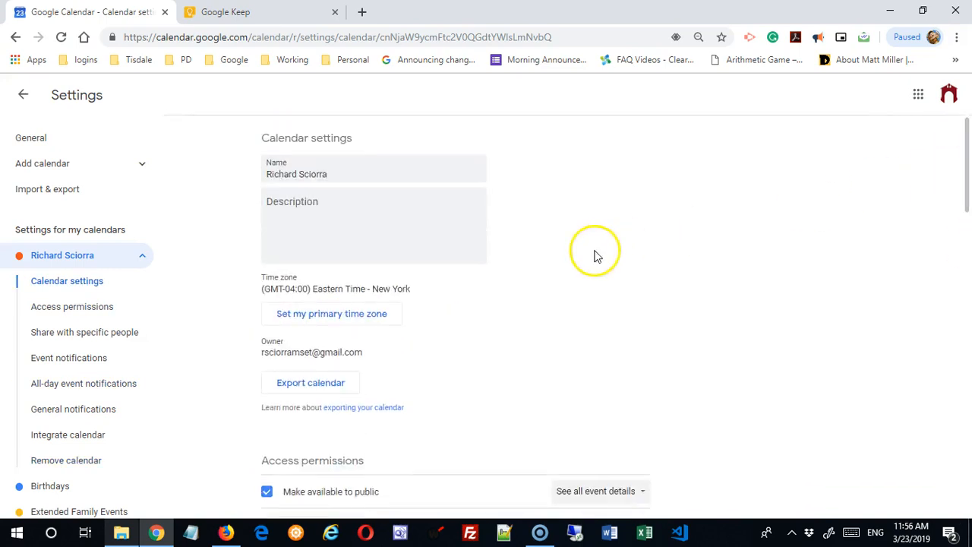
pyautogui.click(321, 174)
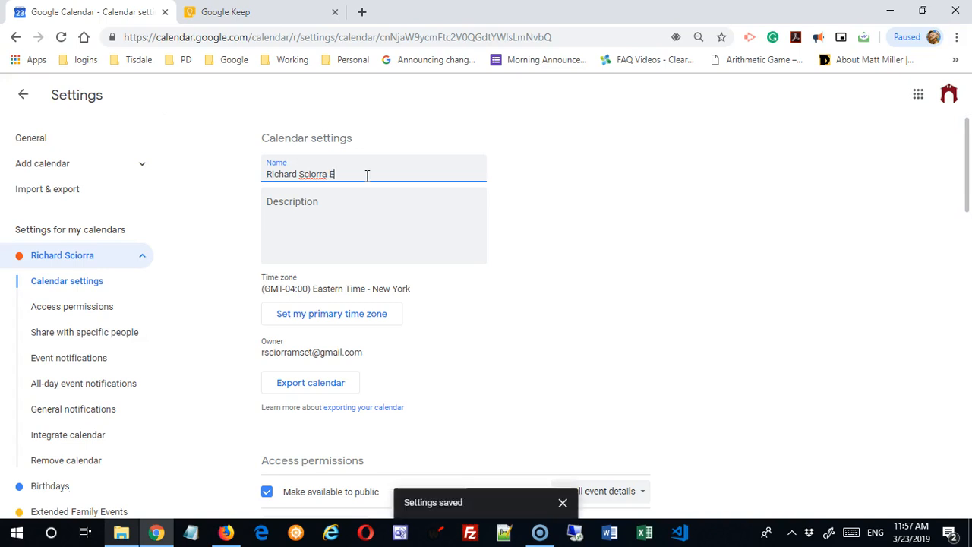
pyautogui.click(401, 241)
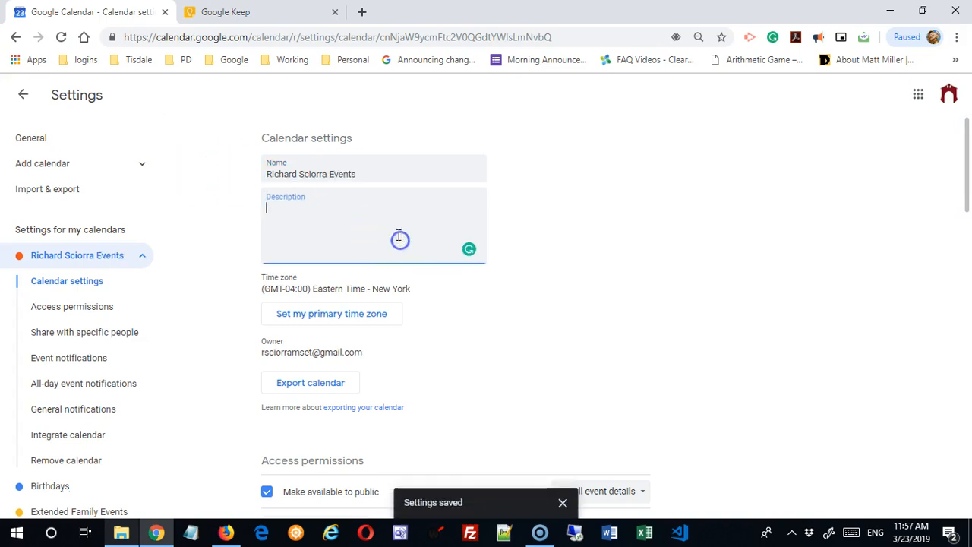
pyautogui.click(23, 94)
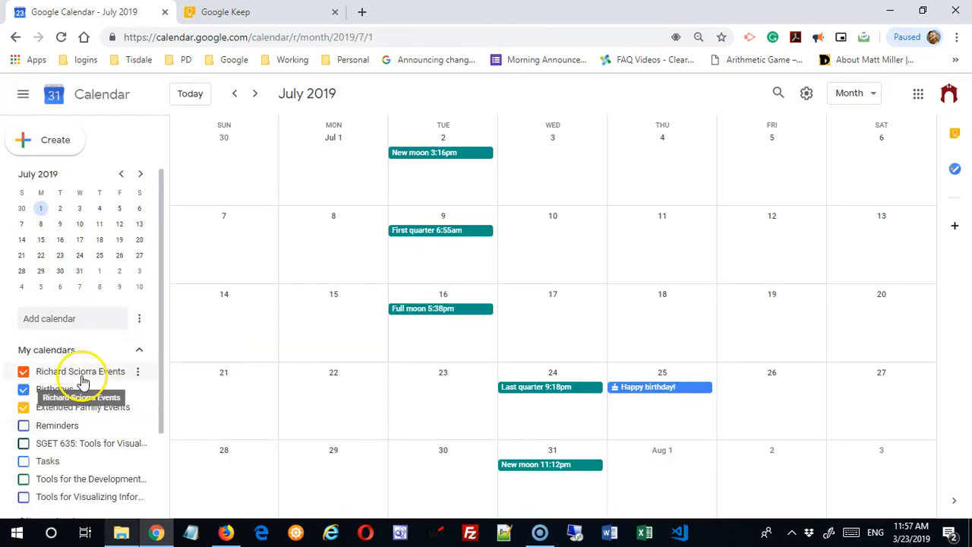
pyautogui.click(138, 372)
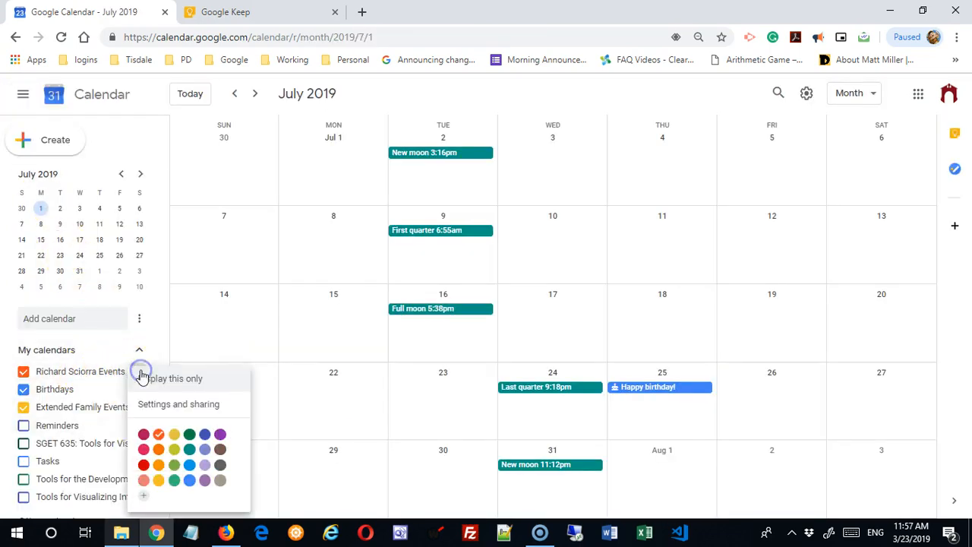
pyautogui.click(171, 408)
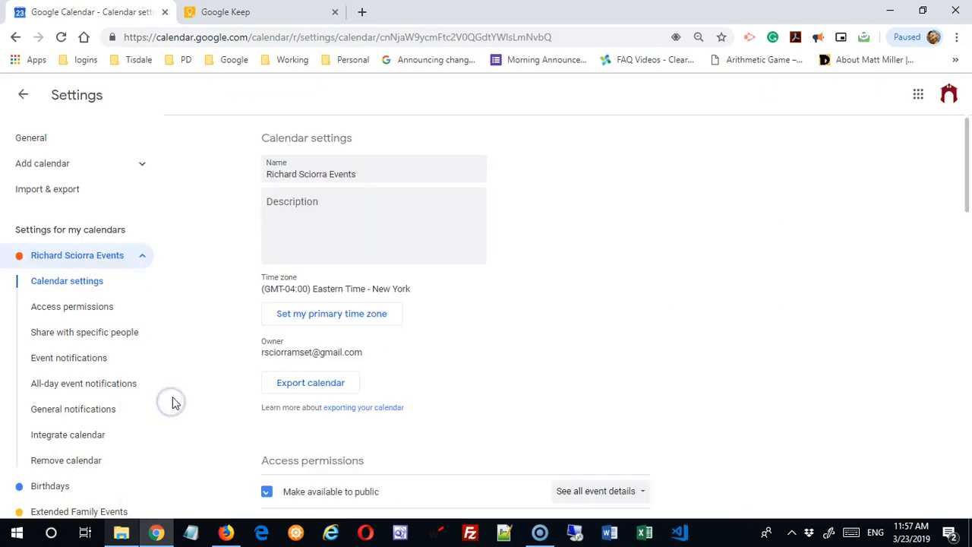
pyautogui.click(403, 176)
pyautogui.press('BackSpace')
pyautogui.press('BackSpace')
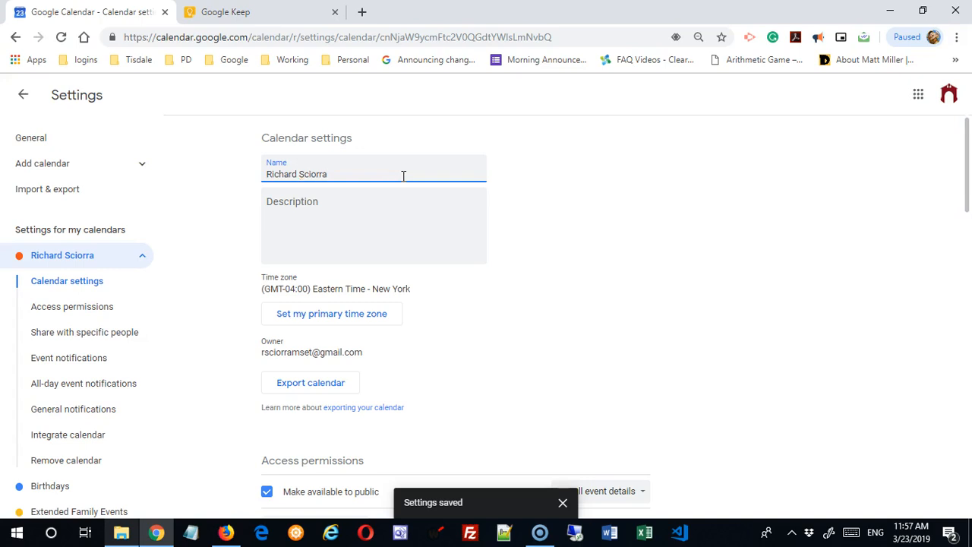
# - Enter 'These are events...' as the main calendar's description and save it
pyautogui.click(347, 200)
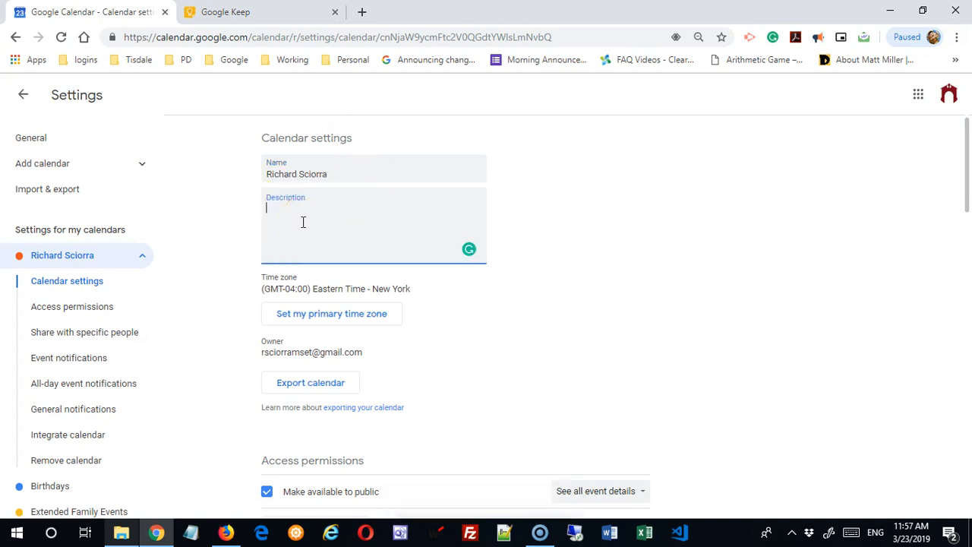
pyautogui.click(304, 223)
pyautogui.write('These are eve')
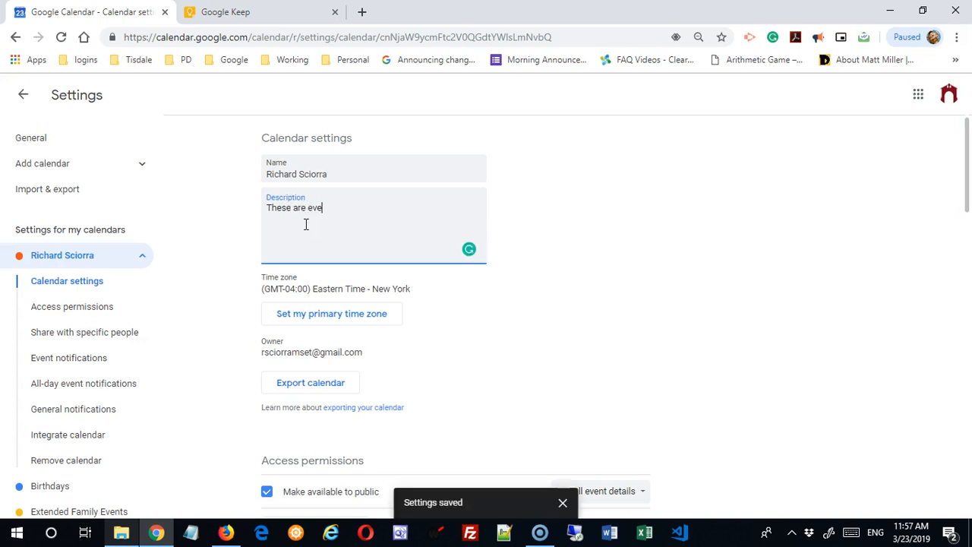
pyautogui.write('nts...')
pyautogui.click(606, 361)
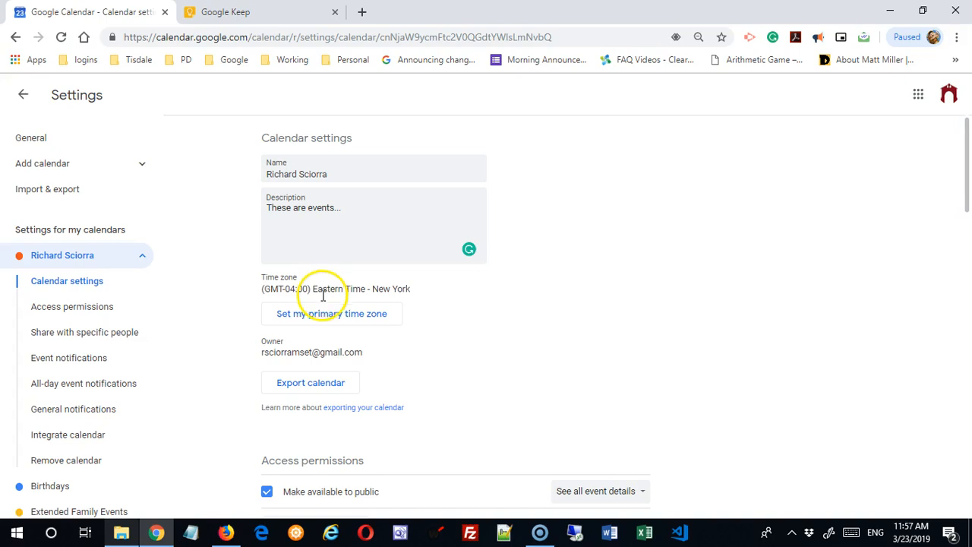
pyautogui.scroll(-2, 524, 334)
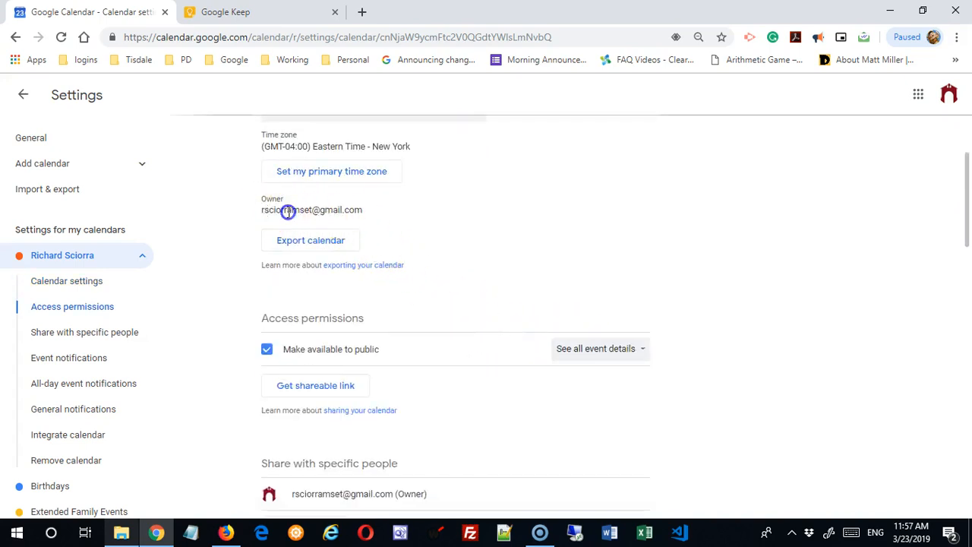
pyautogui.click(299, 242)
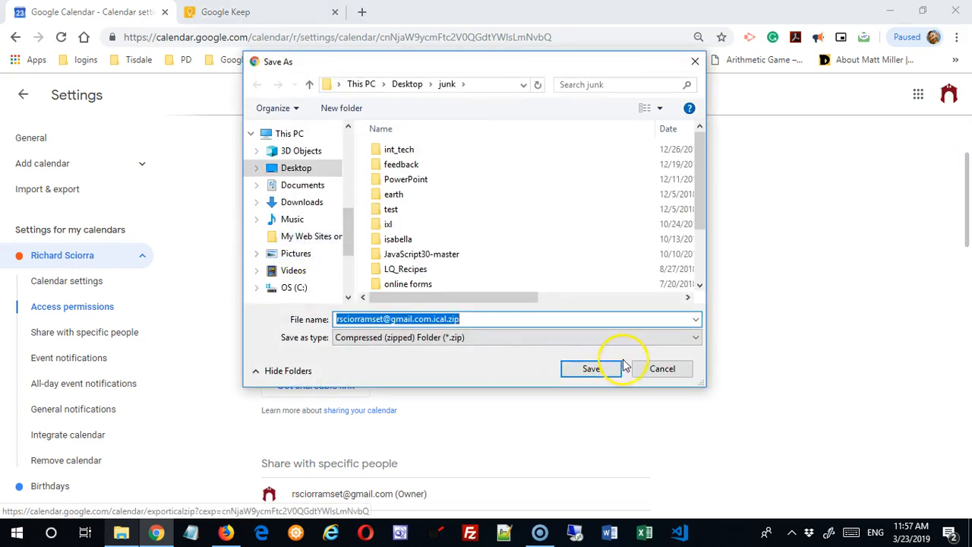
pyautogui.click(660, 370)
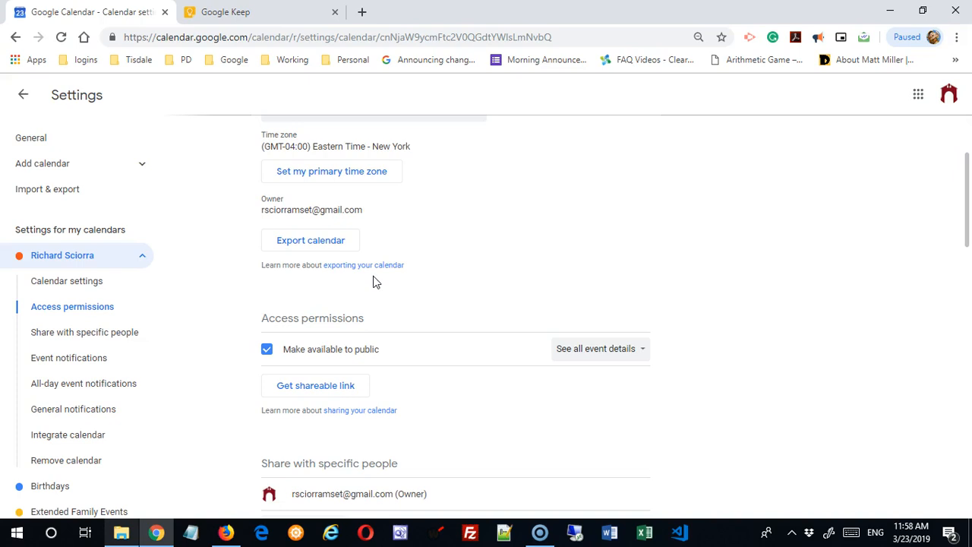
# - Switch public access to free/busy and back to all event details, then uncheck public availability
pyautogui.scroll(-2, 425, 319)
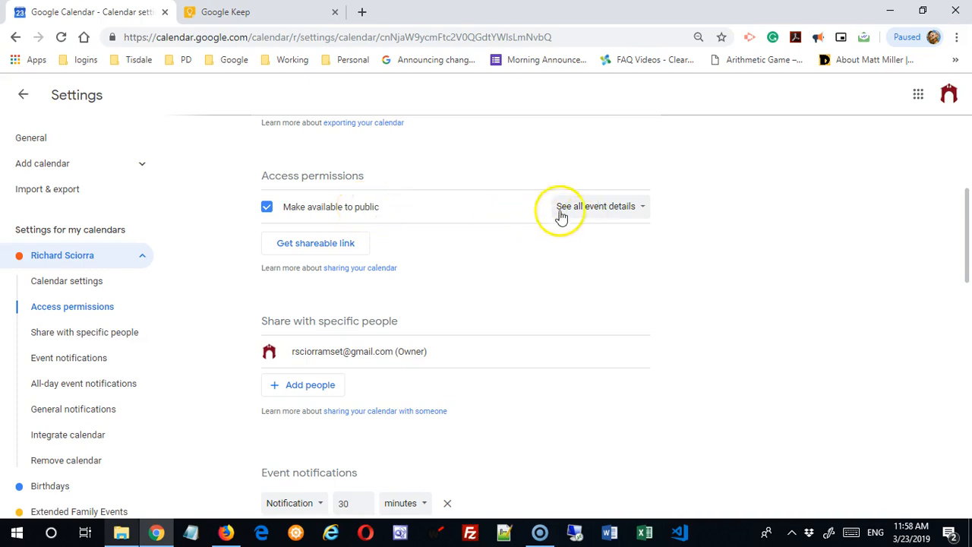
pyautogui.click(627, 210)
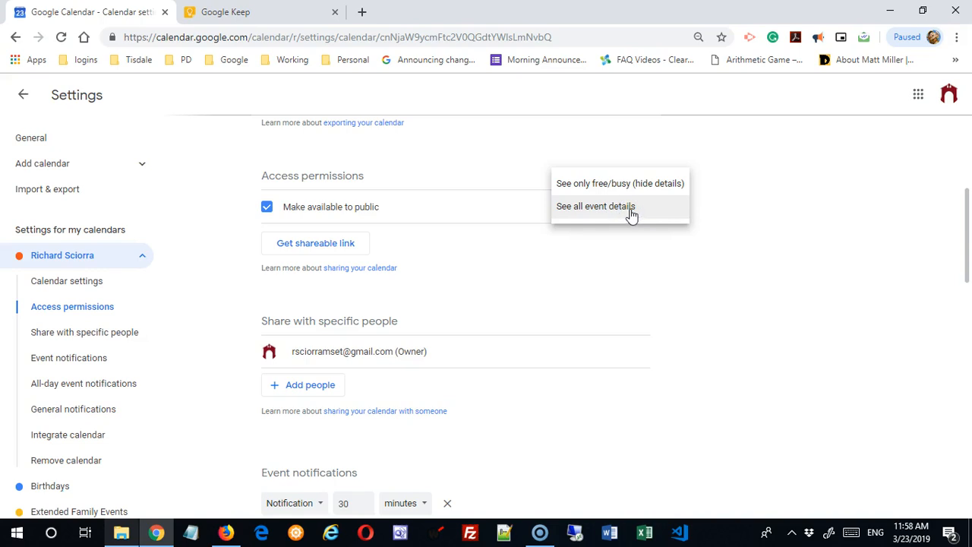
pyautogui.click(627, 186)
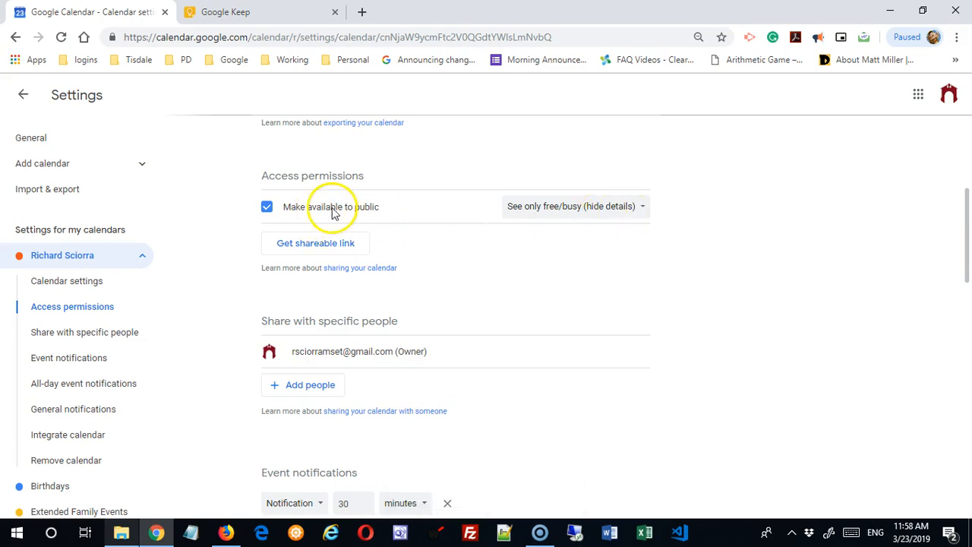
pyautogui.click(576, 209)
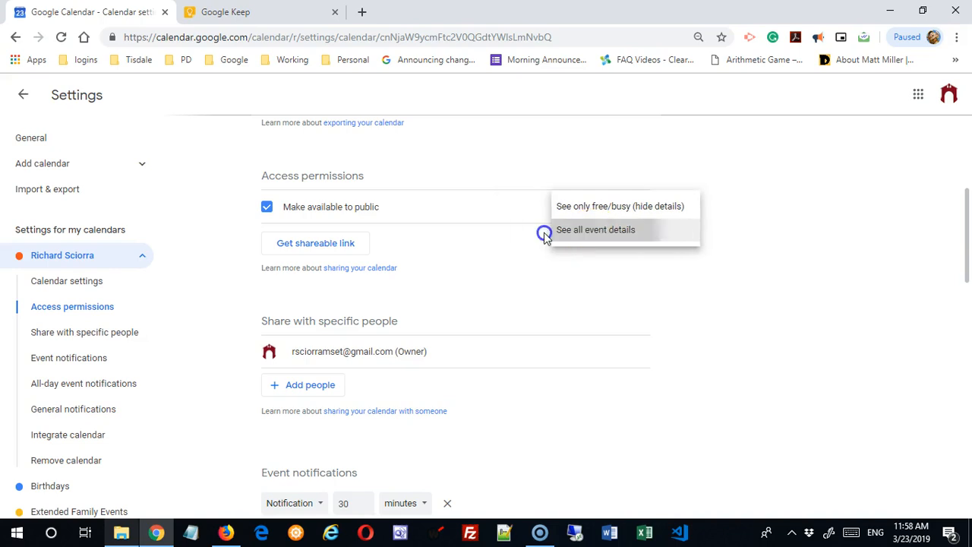
pyautogui.click(594, 236)
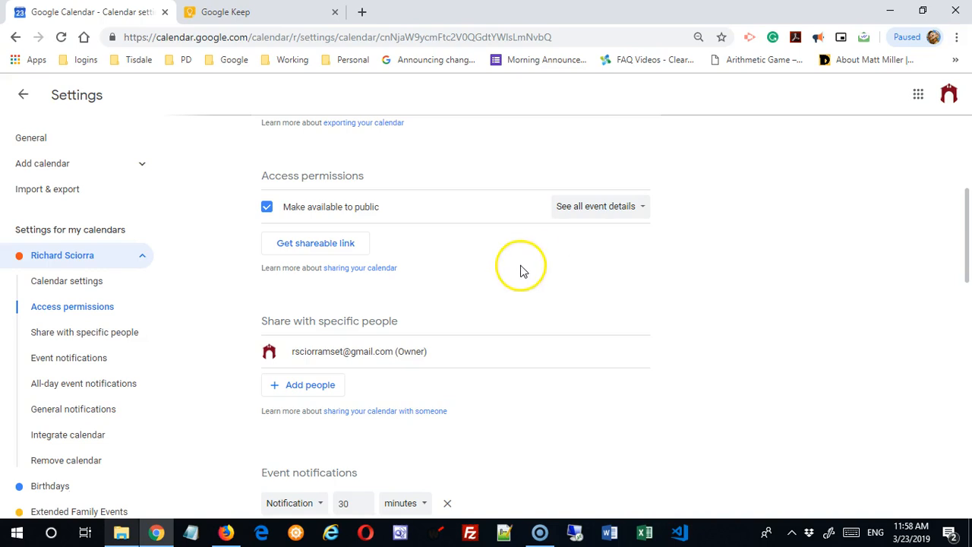
pyautogui.scroll(-1, 521, 273)
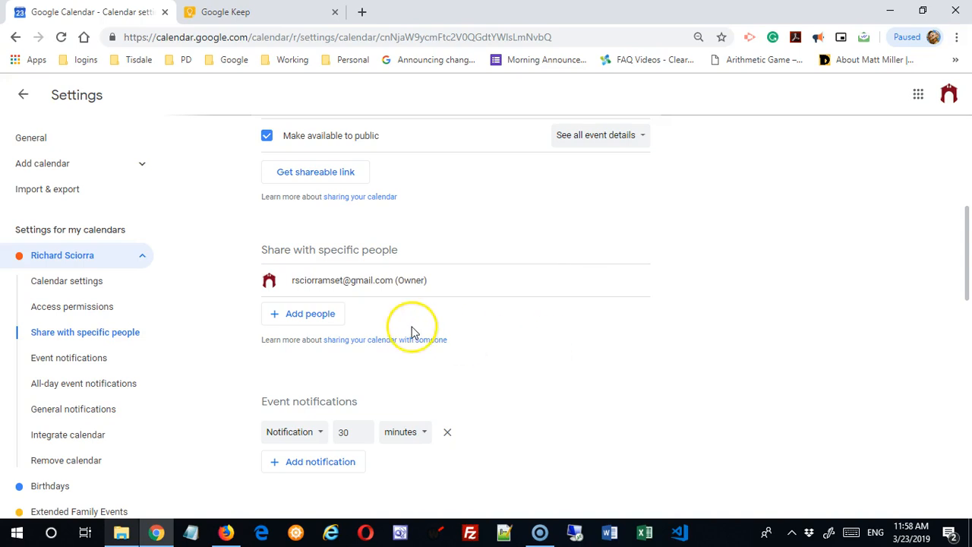
pyautogui.click(267, 135)
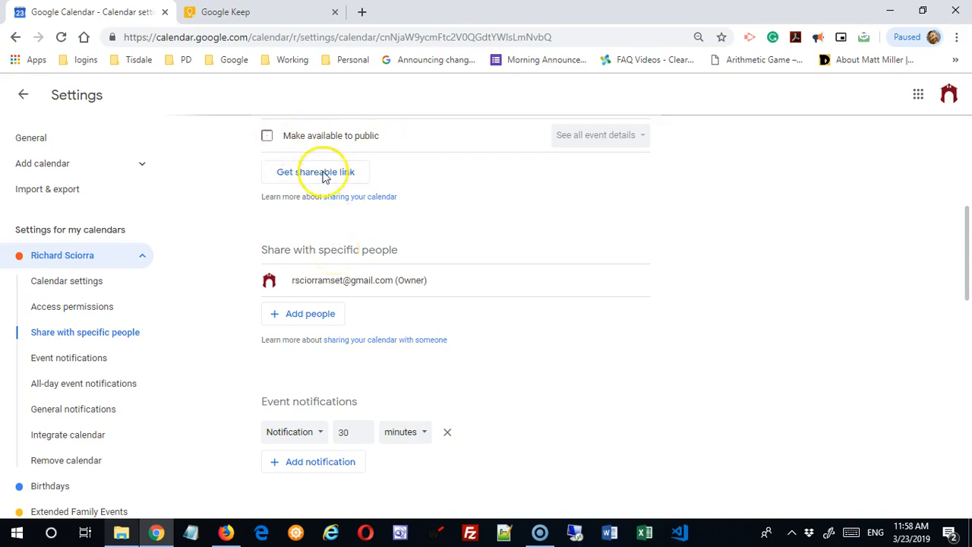
# - Add a specific contact to the calendar's share list
pyautogui.click(314, 317)
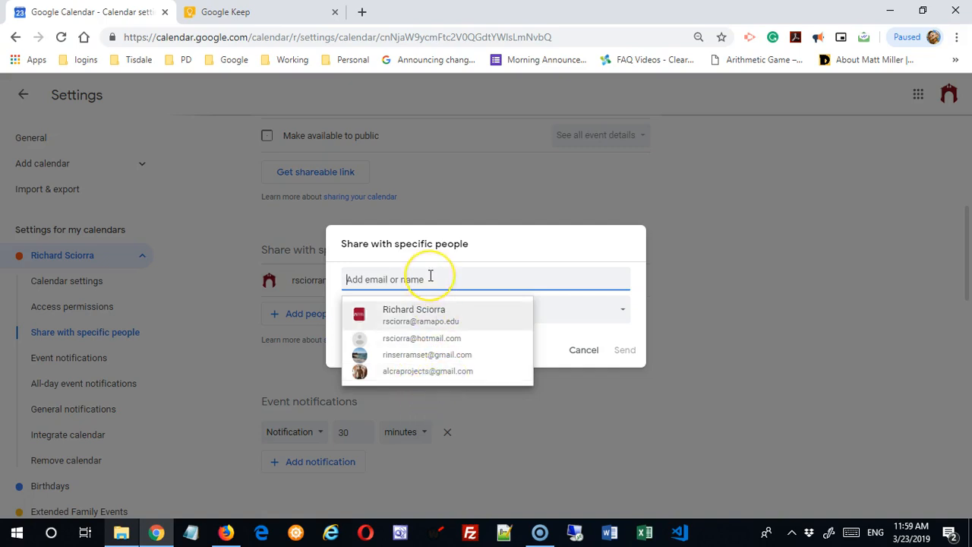
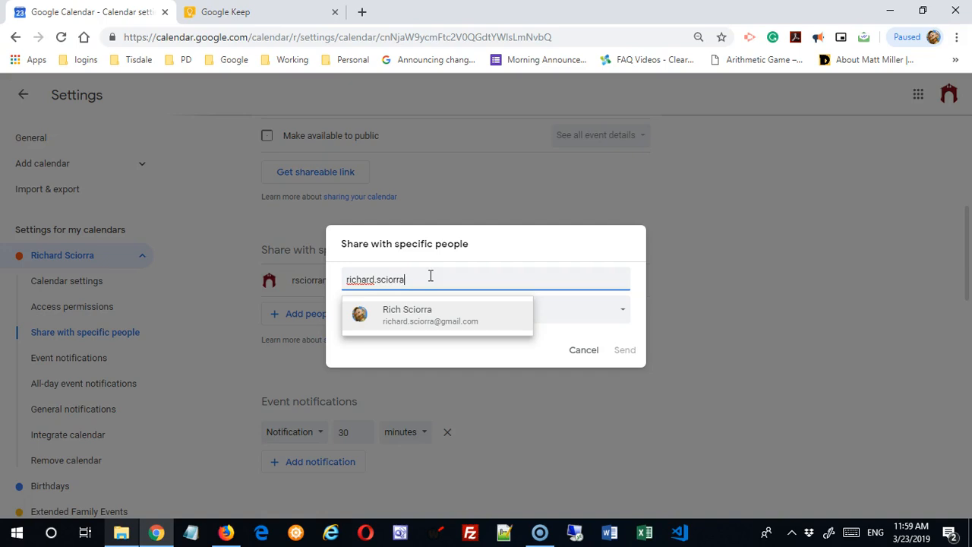
pyautogui.click(396, 313)
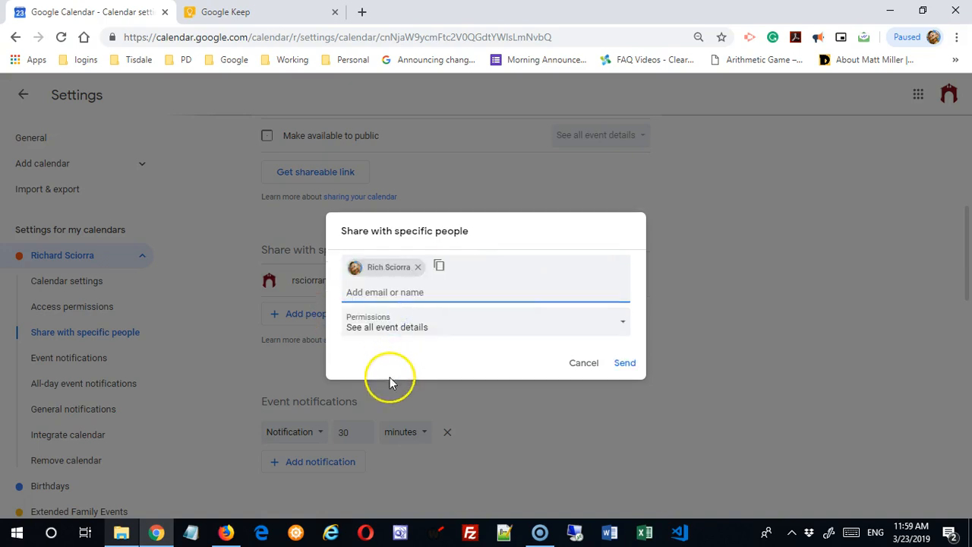
# - Give that person 'Make changes and manage sharing' permission and send the share
pyautogui.click(625, 325)
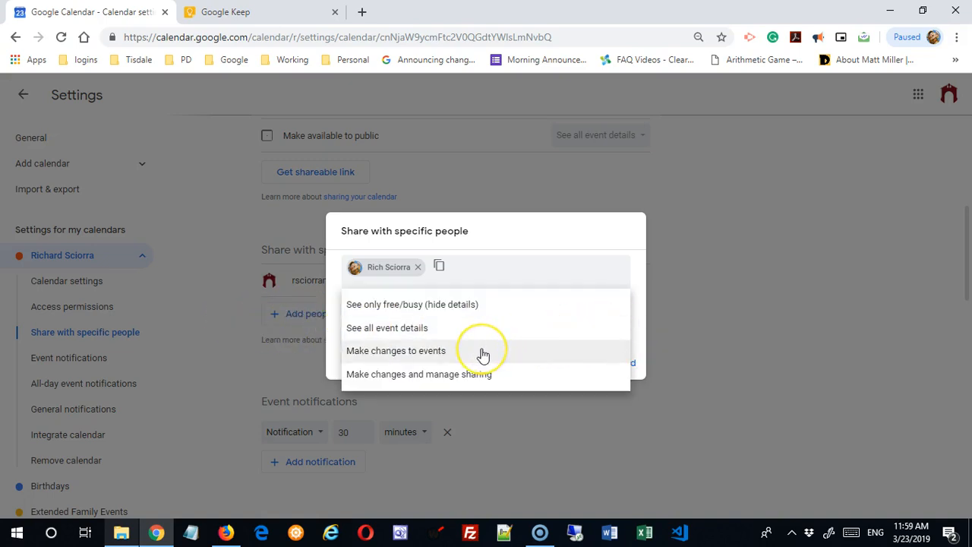
pyautogui.click(390, 357)
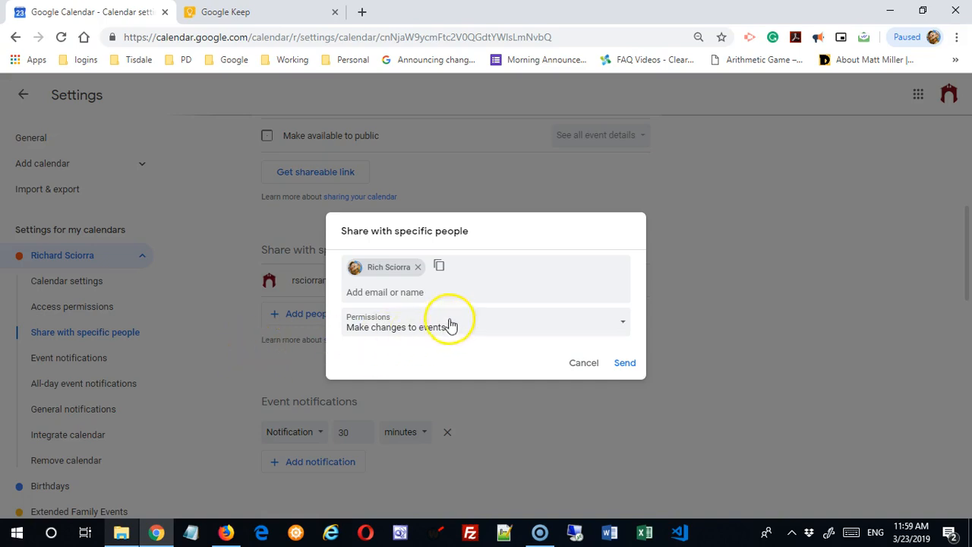
pyautogui.click(445, 325)
pyautogui.click(396, 355)
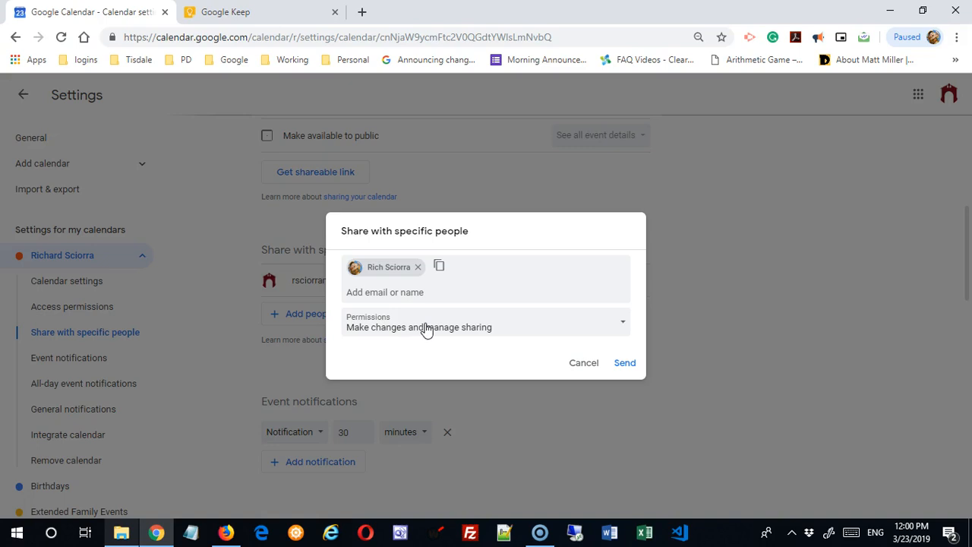
pyautogui.click(525, 328)
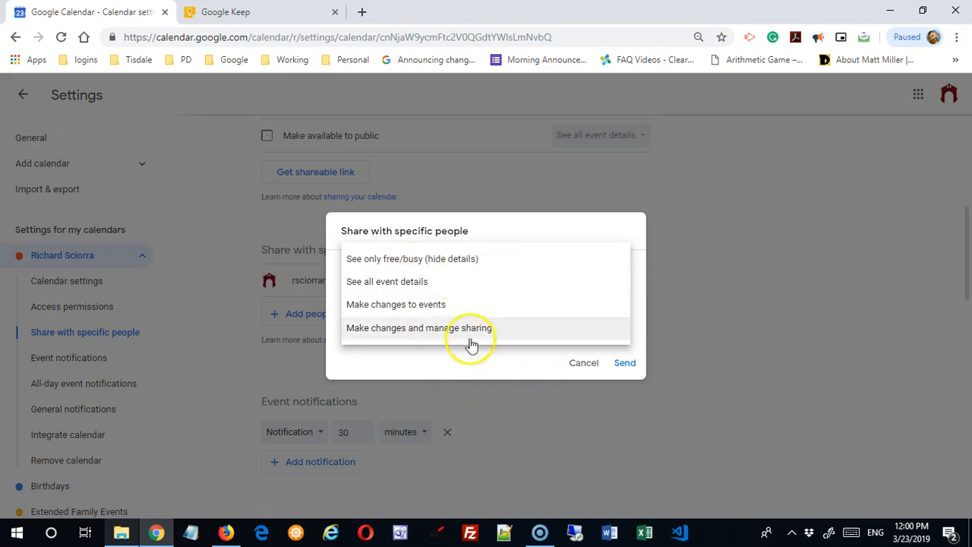
pyautogui.click(430, 330)
pyautogui.click(624, 366)
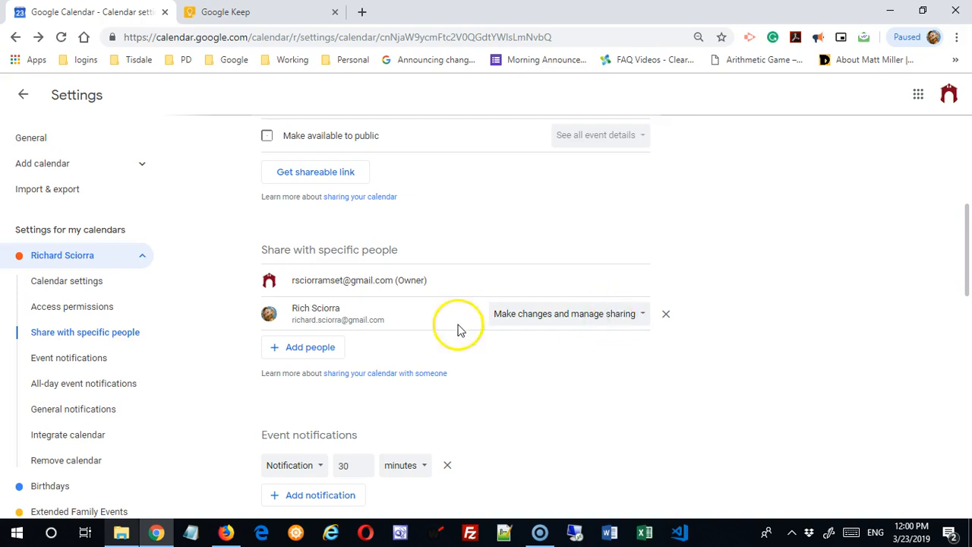
# - Change the shared person's permission to 'Make changes to events'
pyautogui.click(640, 314)
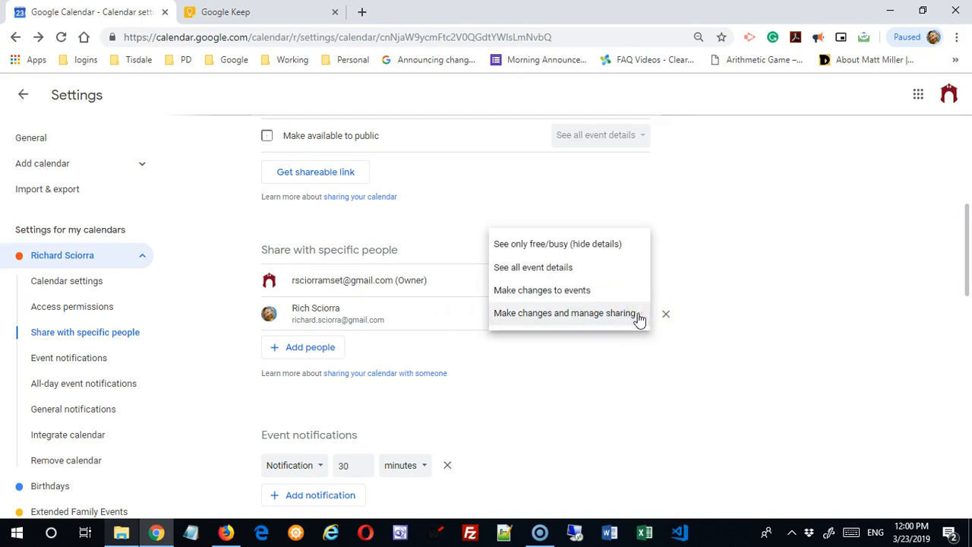
pyautogui.click(598, 291)
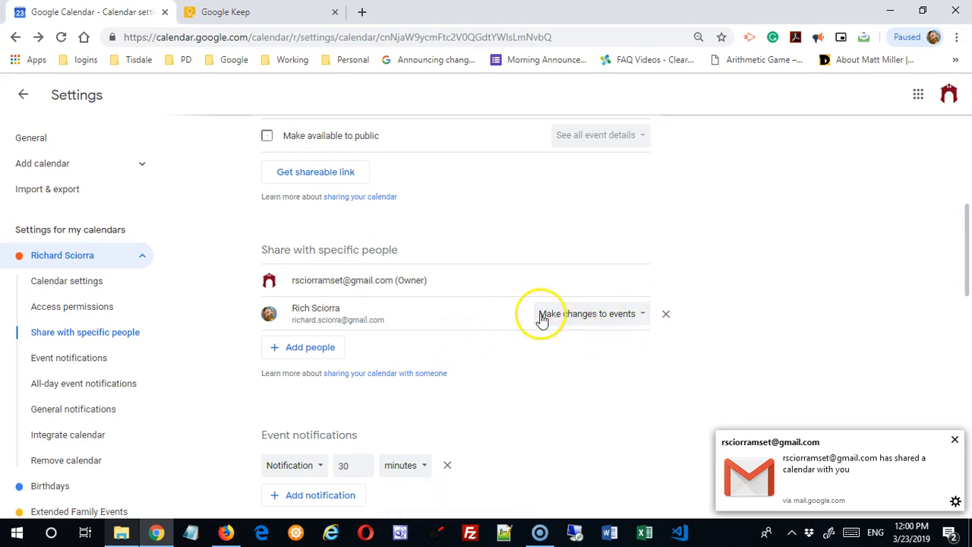
pyautogui.scroll(-5, 524, 330)
pyautogui.scroll(2, 517, 338)
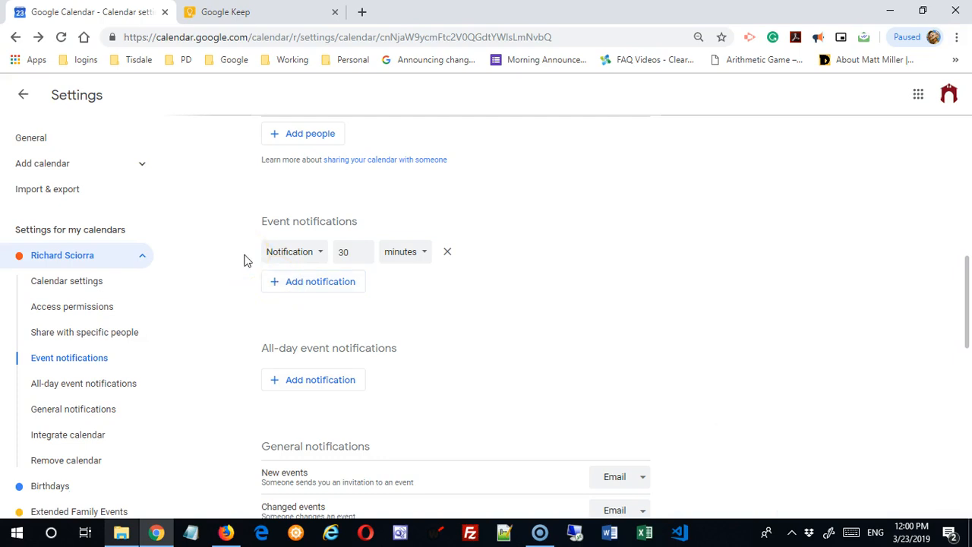
# - Add a second event notification: Email, 1 day before, alongside the 30-minute one
pyautogui.click(319, 254)
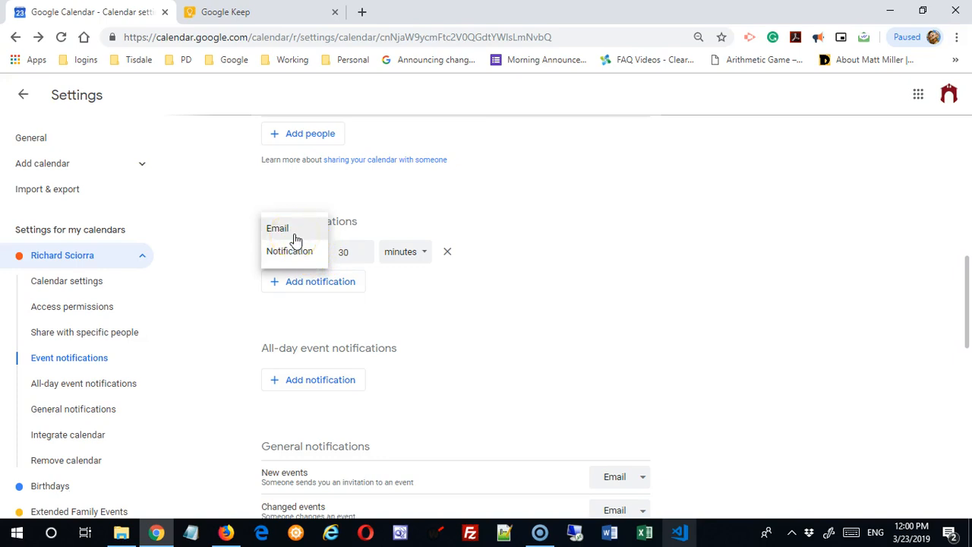
pyautogui.click(426, 303)
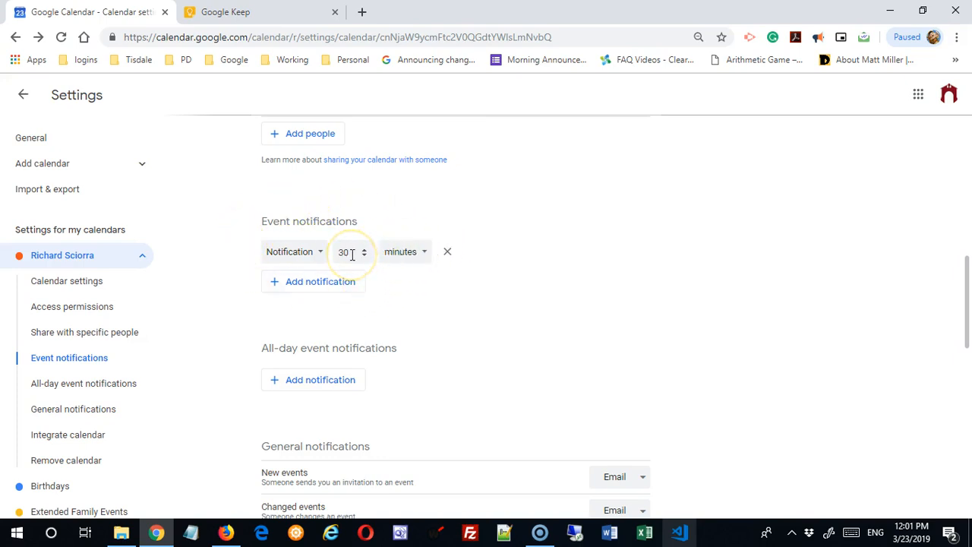
pyautogui.click(317, 281)
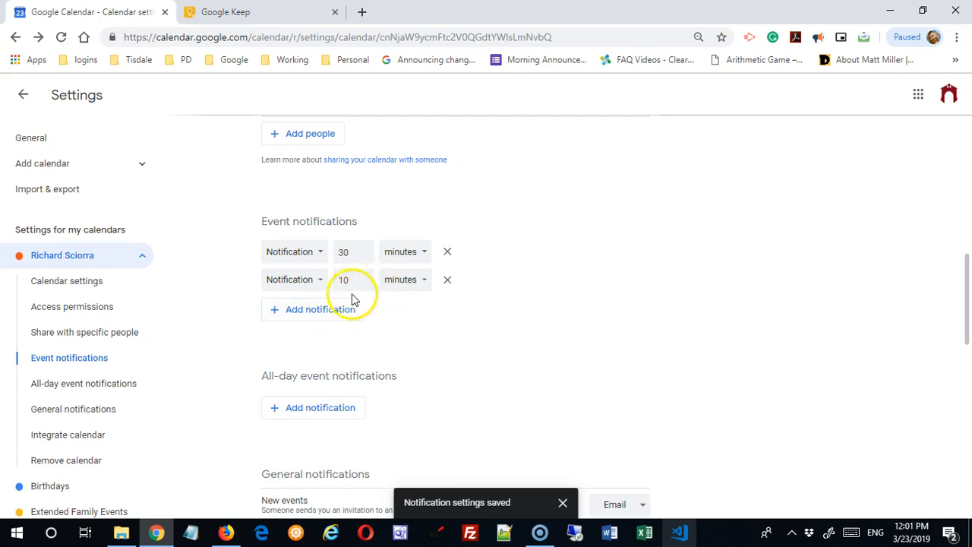
pyautogui.click(320, 284)
pyautogui.click(307, 261)
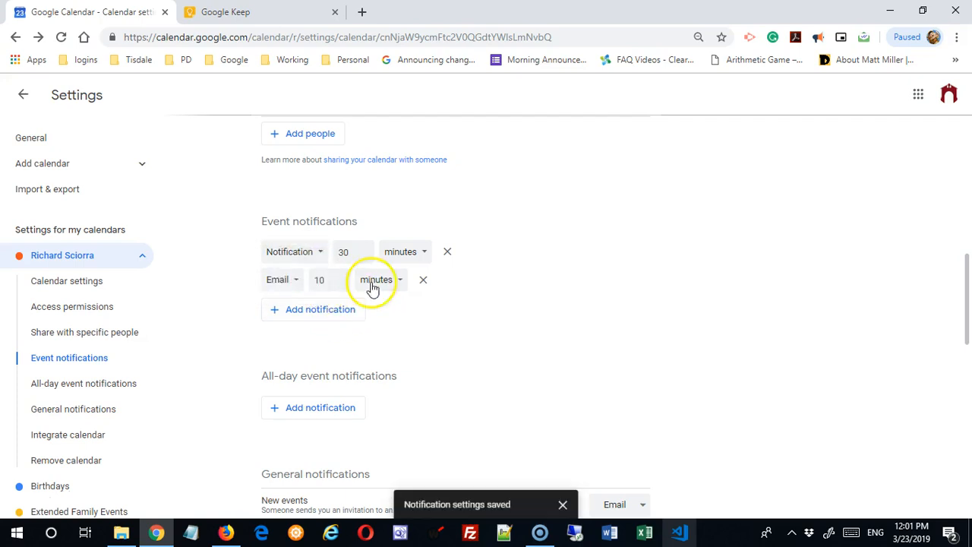
pyautogui.click(339, 285)
pyautogui.click(339, 285)
pyautogui.click(339, 285)
pyautogui.click(339, 285)
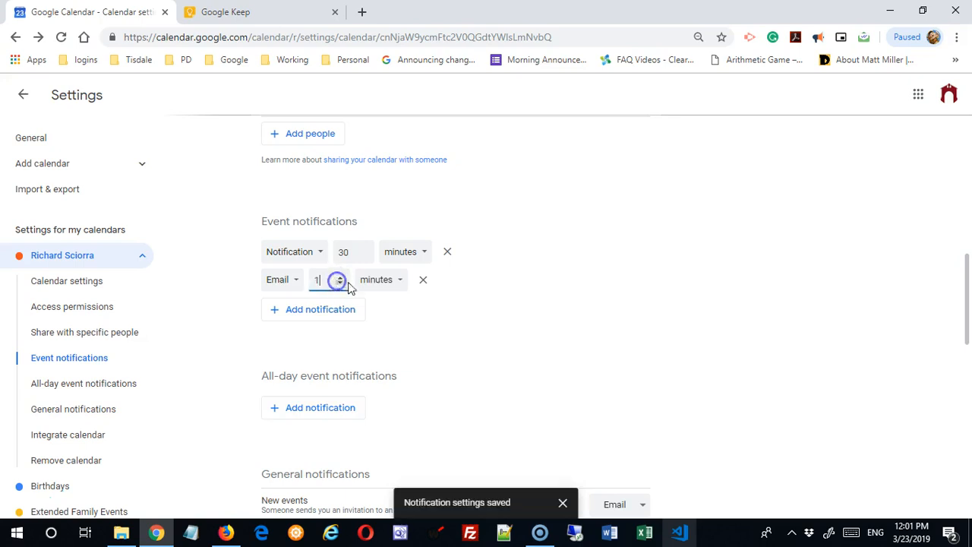
pyautogui.click(400, 282)
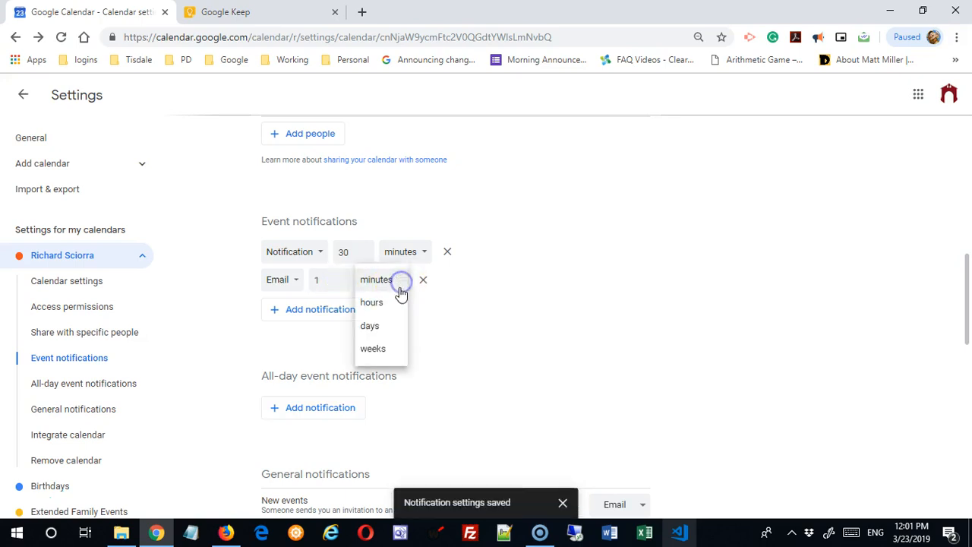
pyautogui.click(385, 325)
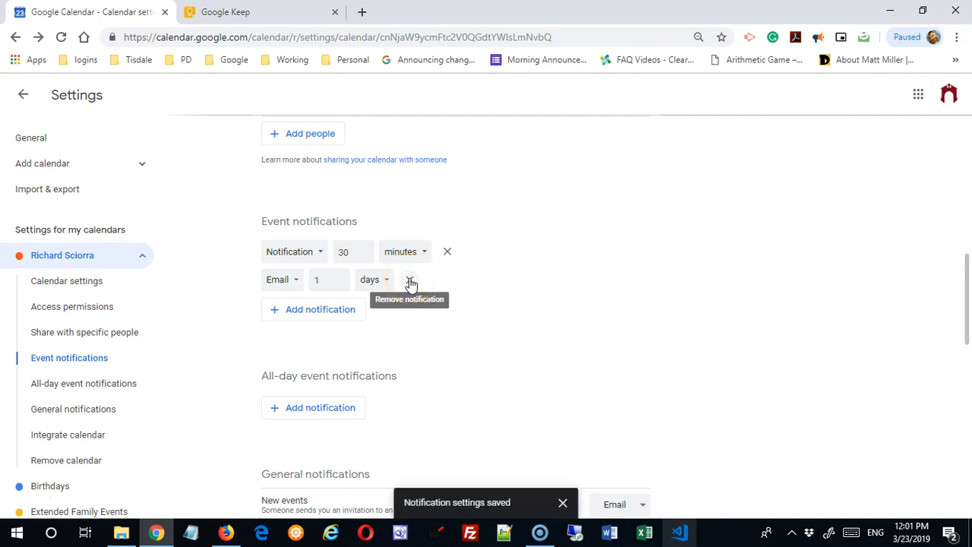
# - Add an all-day event notification set to Email, 1 day before
pyautogui.scroll(-1, 447, 338)
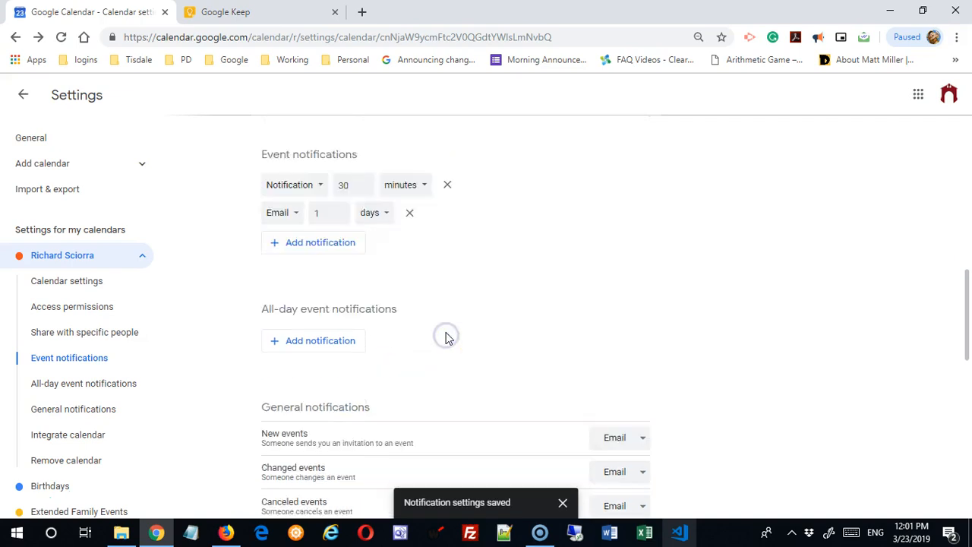
pyautogui.scroll(-1, 447, 338)
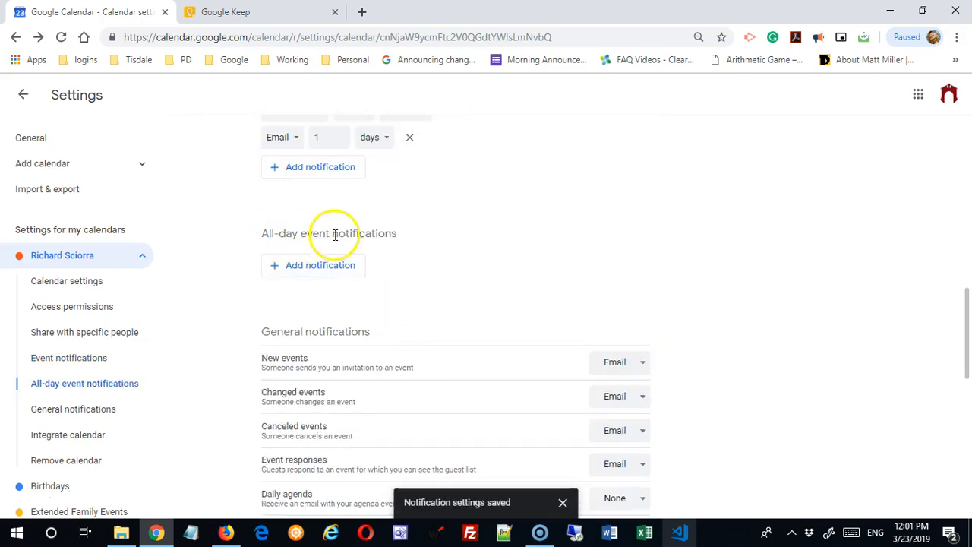
pyautogui.scroll(1, 369, 246)
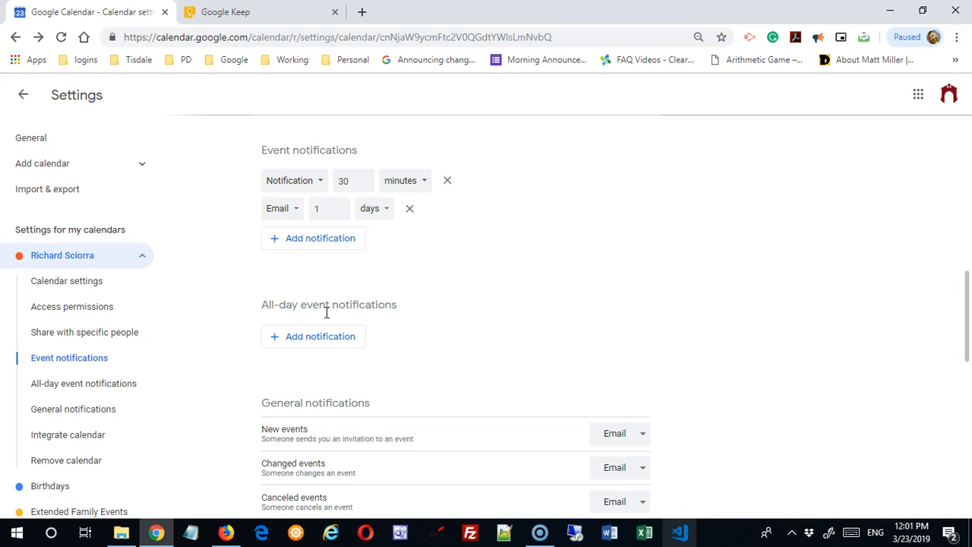
pyautogui.click(320, 336)
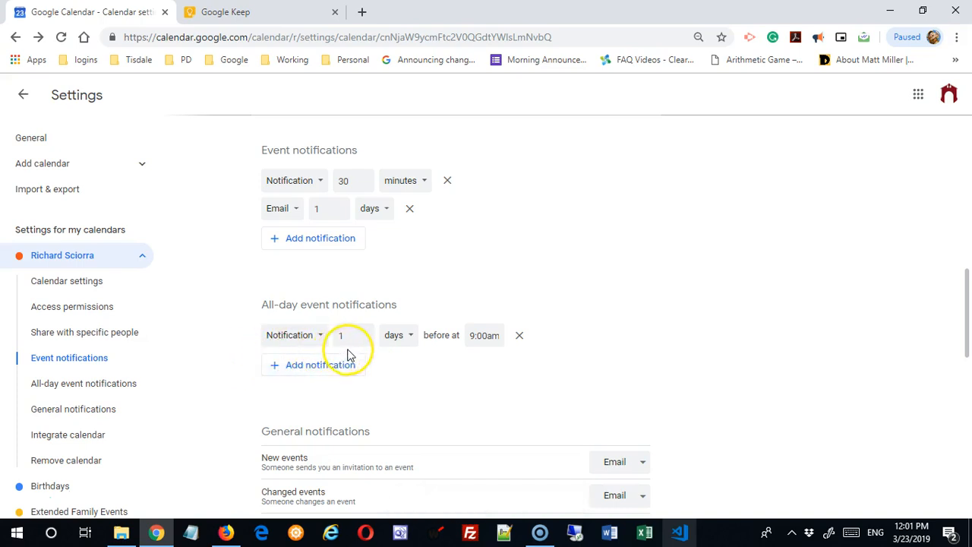
pyautogui.click(405, 339)
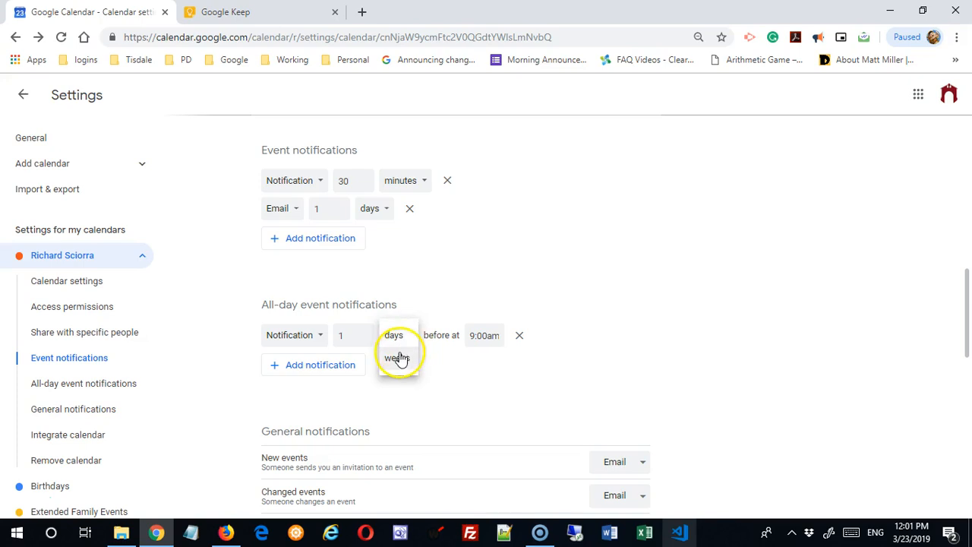
pyautogui.click(319, 336)
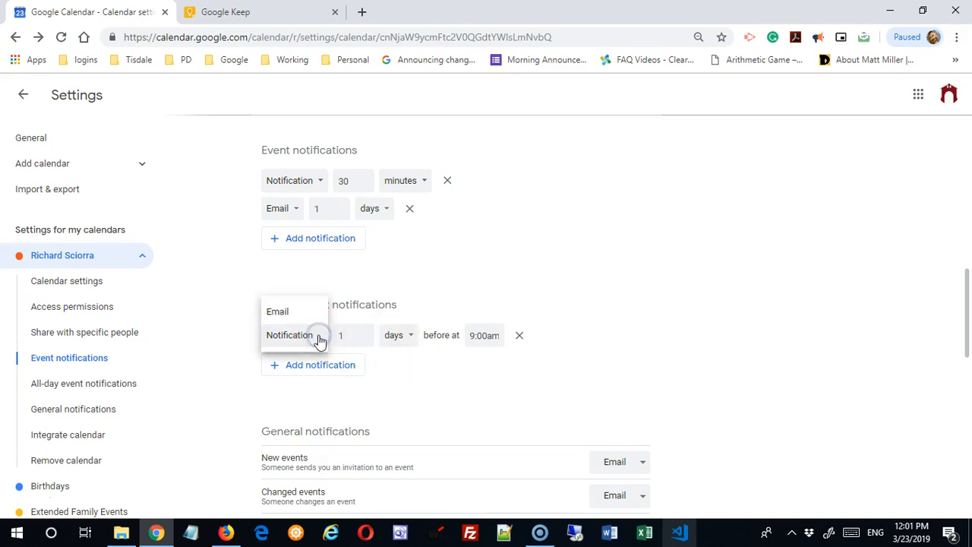
pyautogui.click(309, 319)
pyautogui.click(386, 344)
pyautogui.click(385, 344)
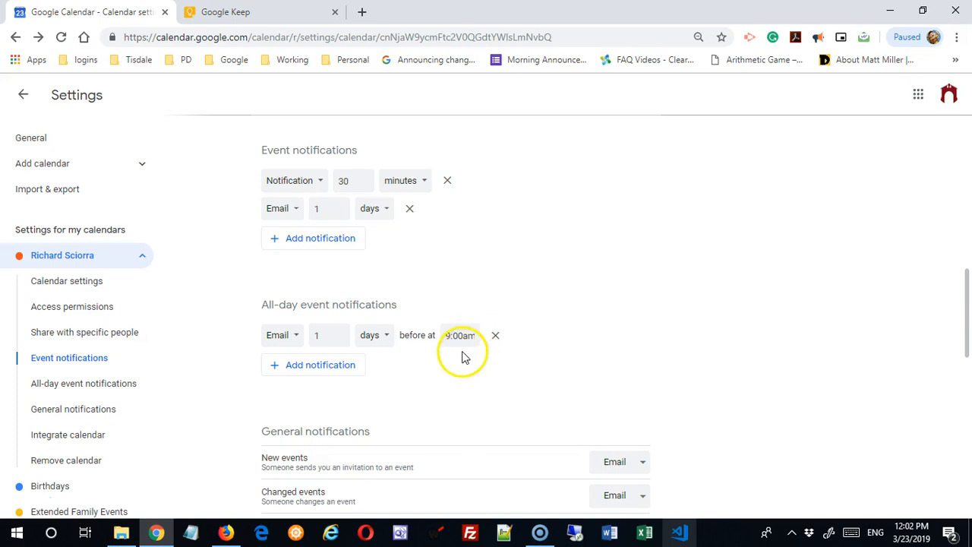
# - Set the all-day email reminder time to 6:00pm
pyautogui.click(463, 336)
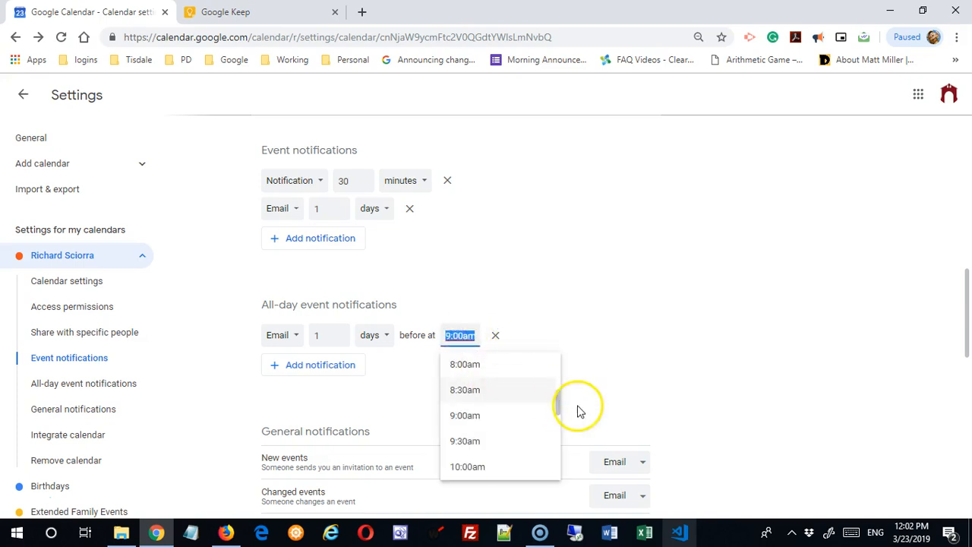
pyautogui.moveTo(559, 410); pyautogui.dragTo(560, 443)
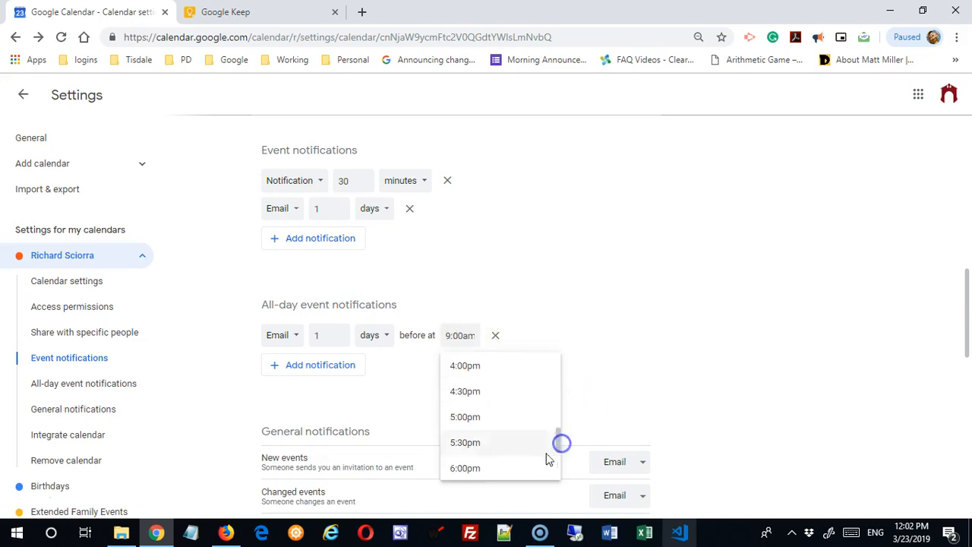
pyautogui.click(515, 468)
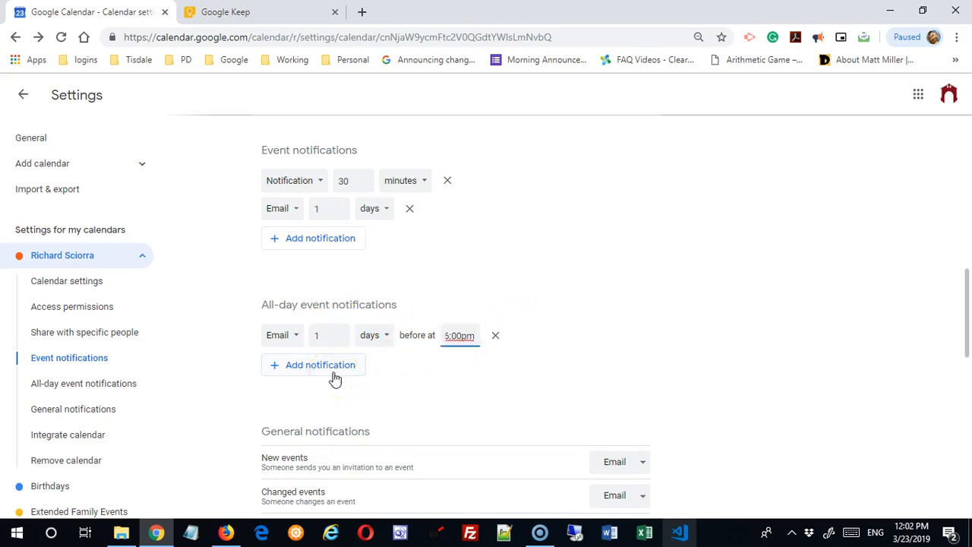
pyautogui.click(451, 388)
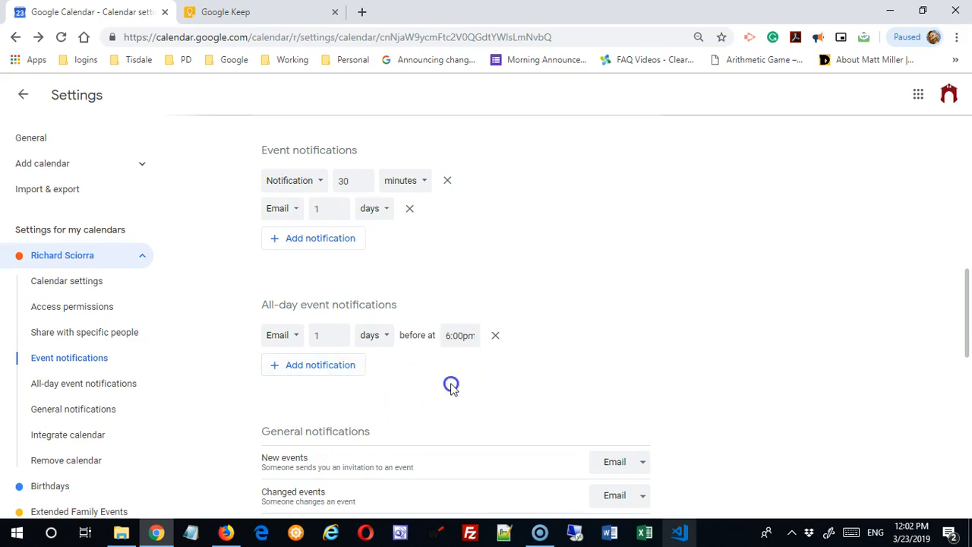
pyautogui.scroll(-3, 453, 386)
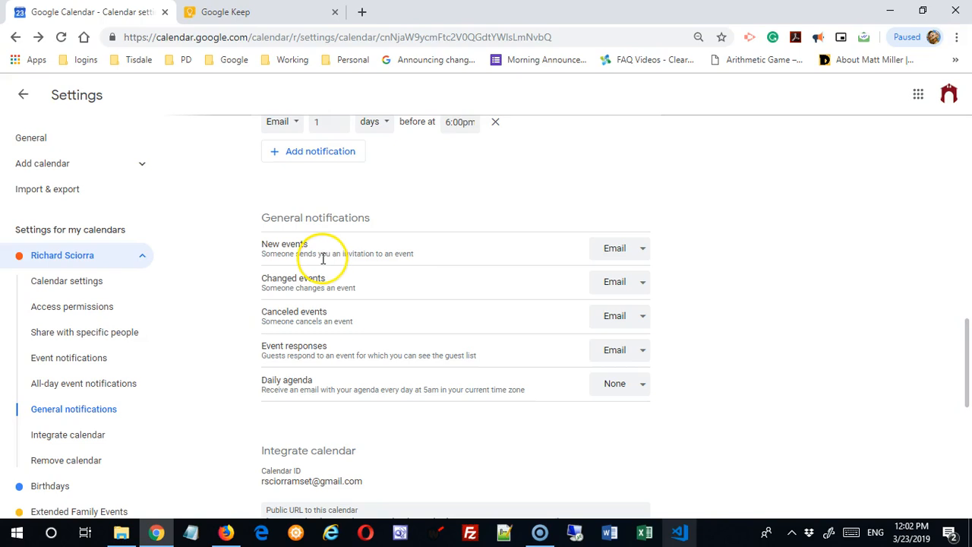
pyautogui.scroll(3, 369, 202)
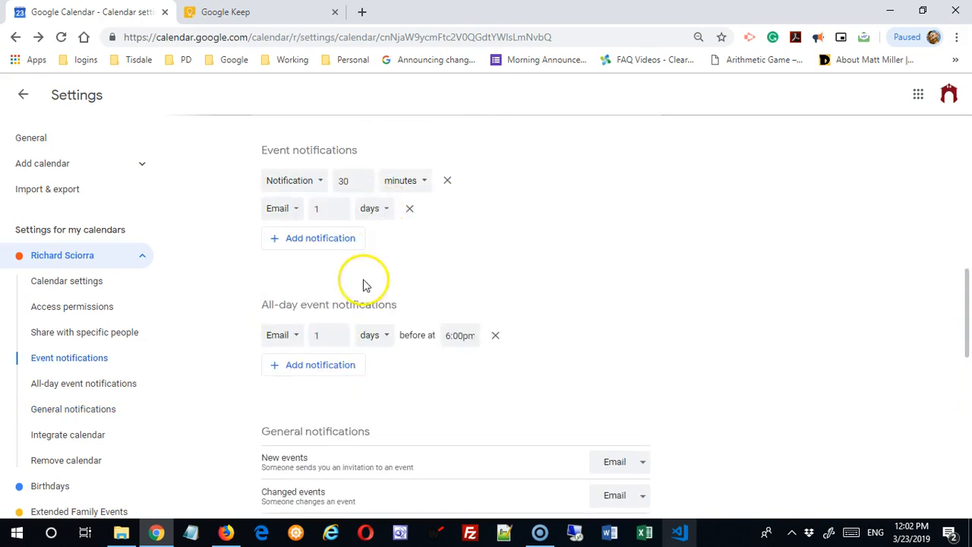
pyautogui.scroll(2, 387, 238)
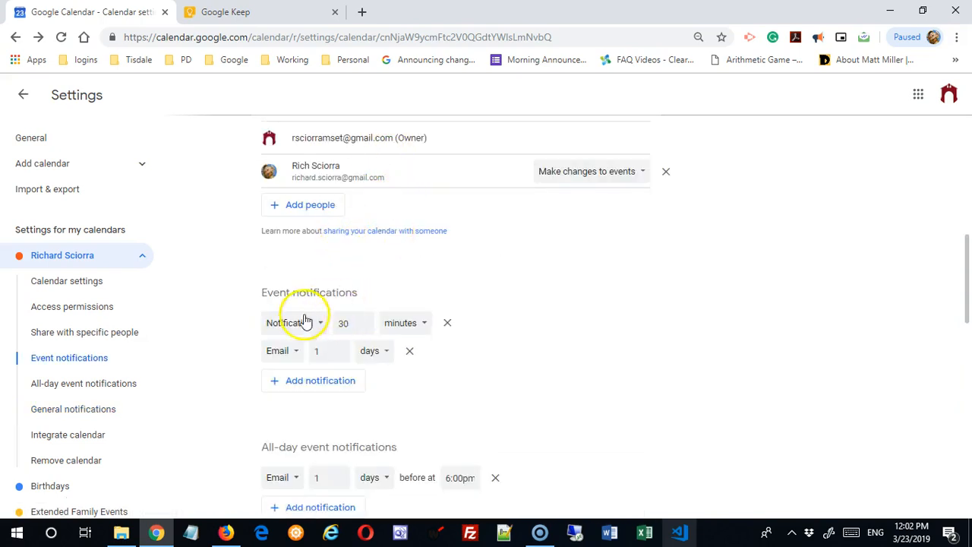
pyautogui.scroll(-1, 304, 323)
pyautogui.scroll(-3, 451, 387)
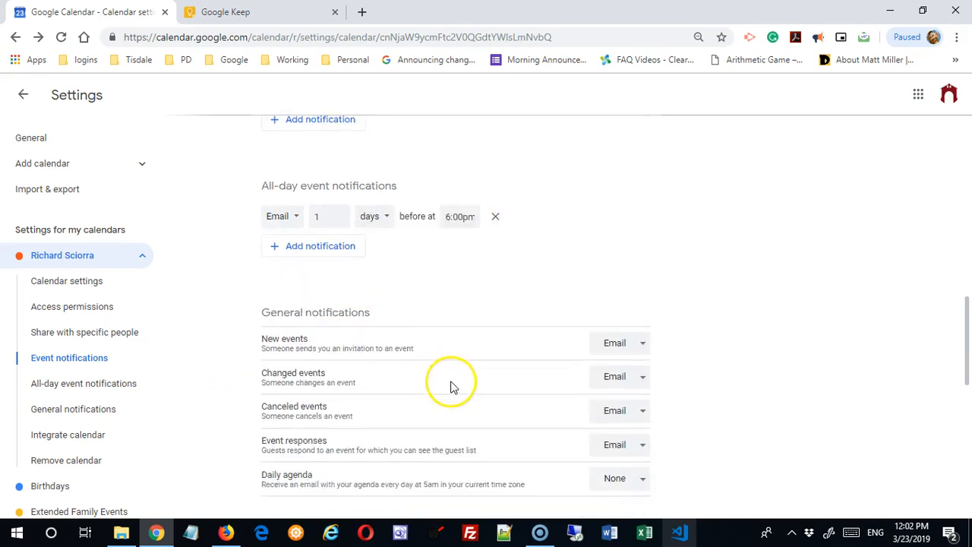
pyautogui.scroll(-1, 450, 388)
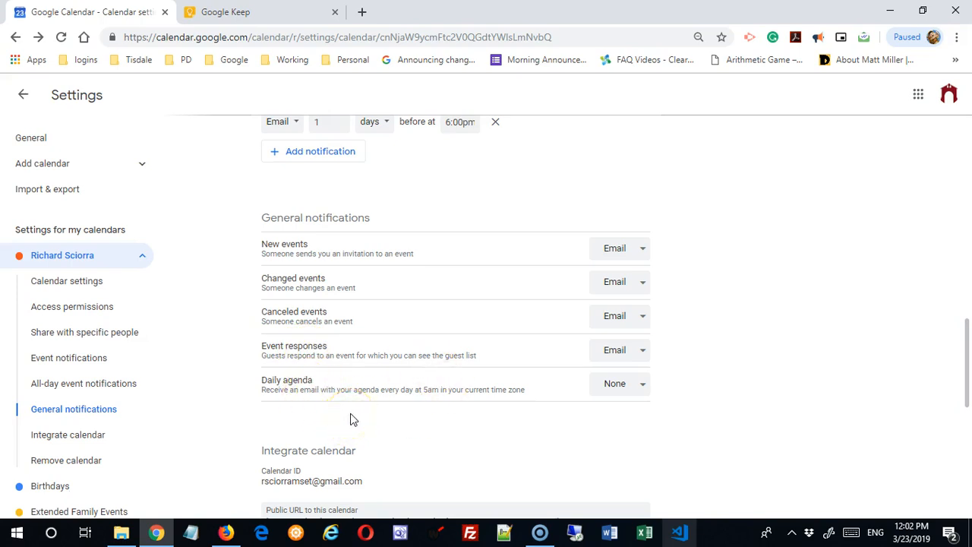
pyautogui.click(643, 250)
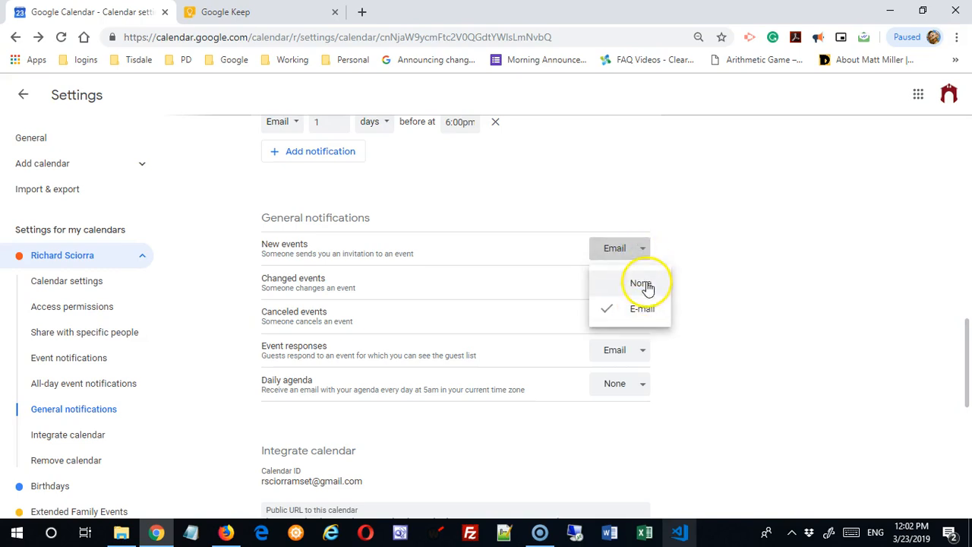
pyautogui.click(713, 258)
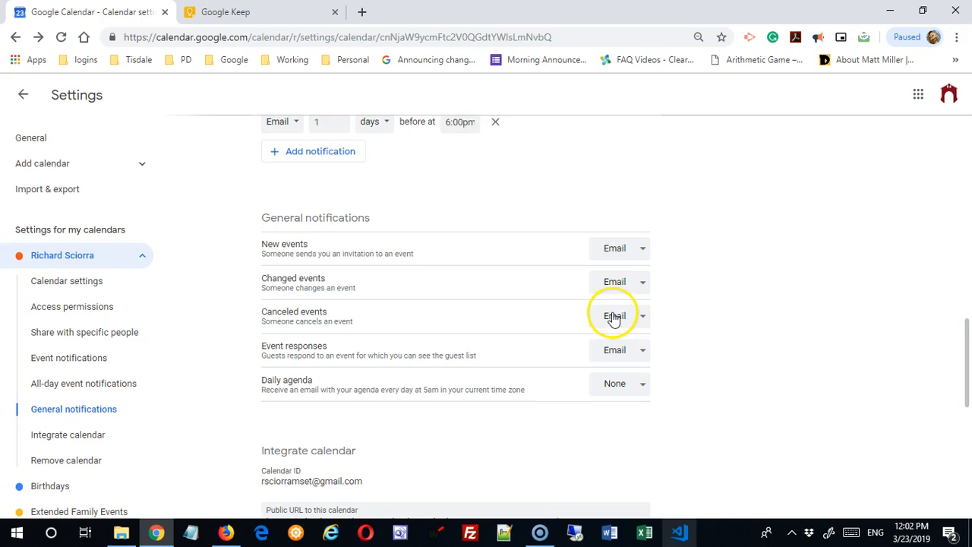
# - Under Integrate calendar, select the Public URL and embed code, then launch the Customize helper
pyautogui.scroll(-2, 686, 382)
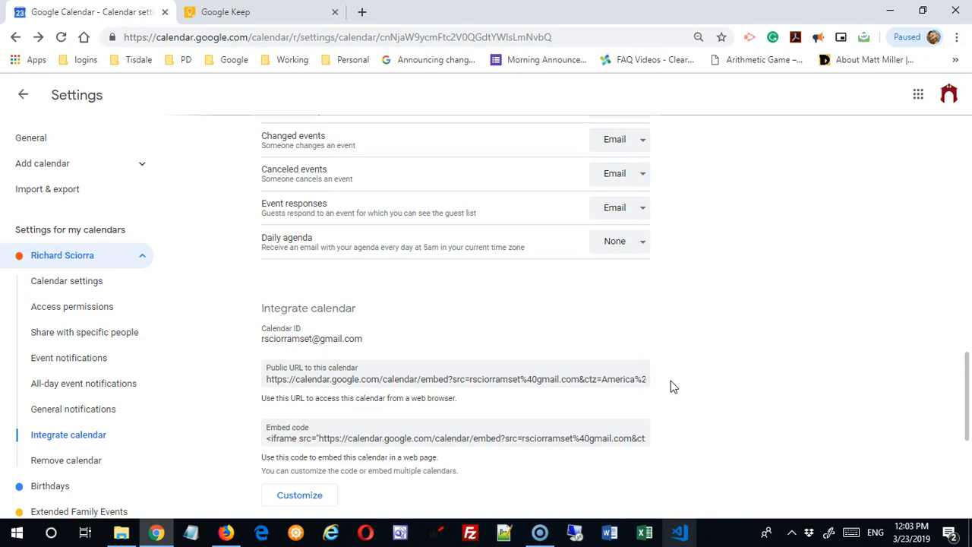
pyautogui.scroll(-2, 719, 326)
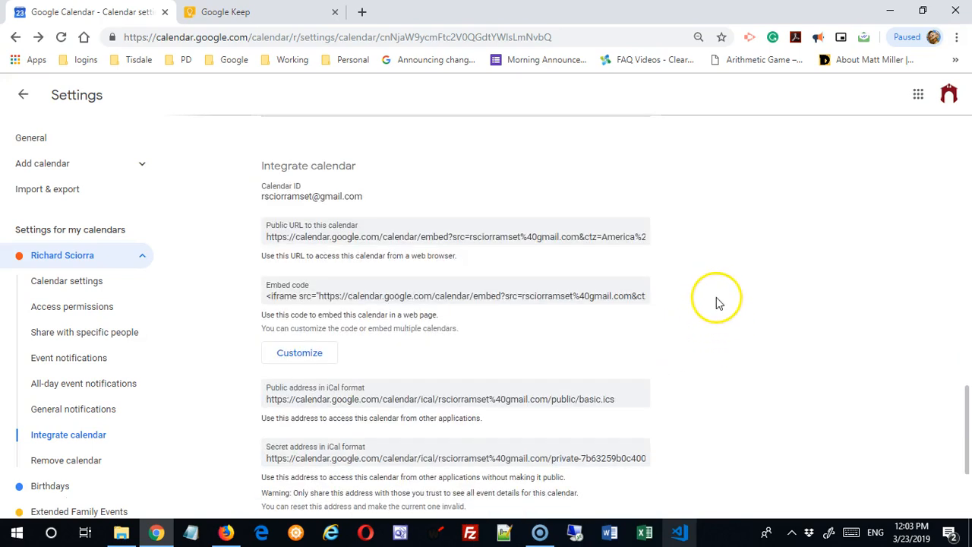
pyautogui.moveTo(965, 427)
pyautogui.mouseDown()
pyautogui.moveTo(966, 463)
pyautogui.moveTo(970, 430)
pyautogui.mouseUp()
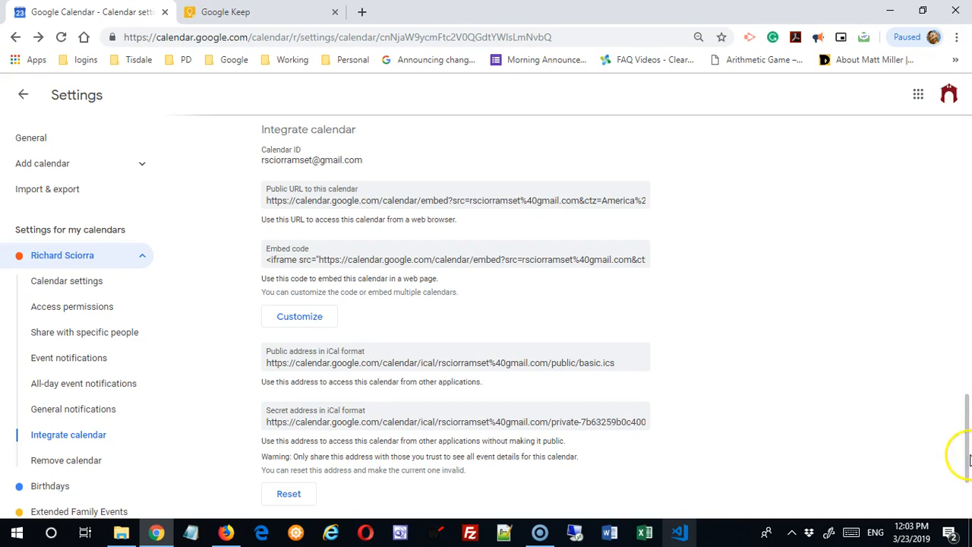
pyautogui.click(283, 197)
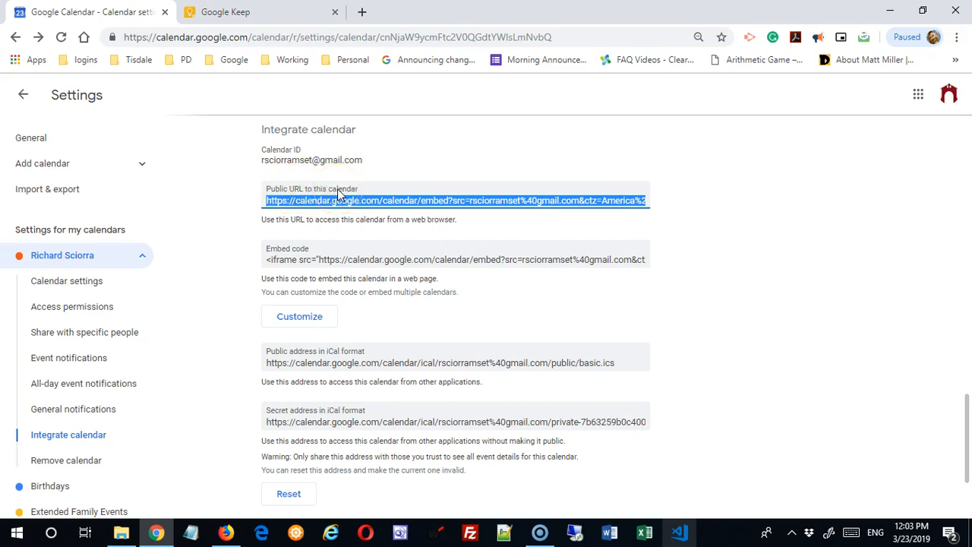
pyautogui.click(264, 263)
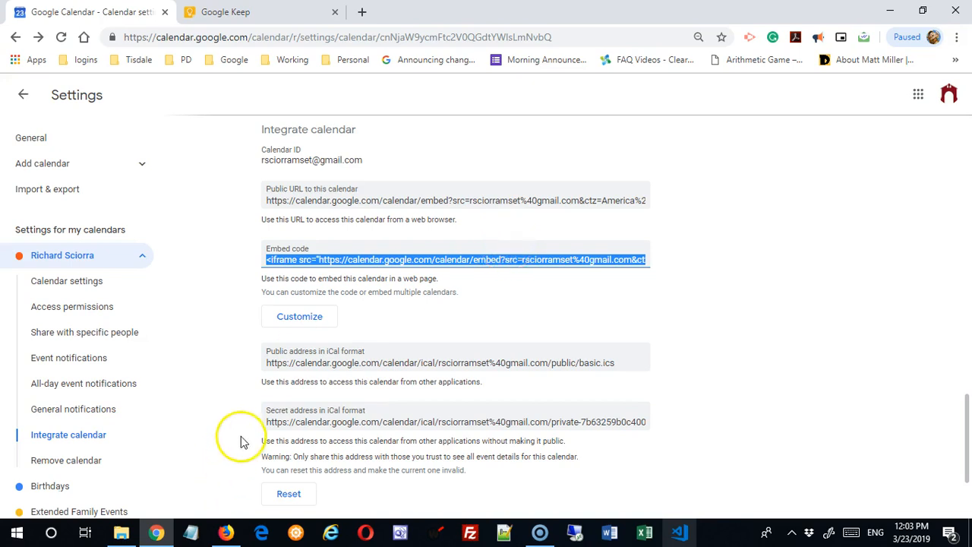
pyautogui.click(319, 322)
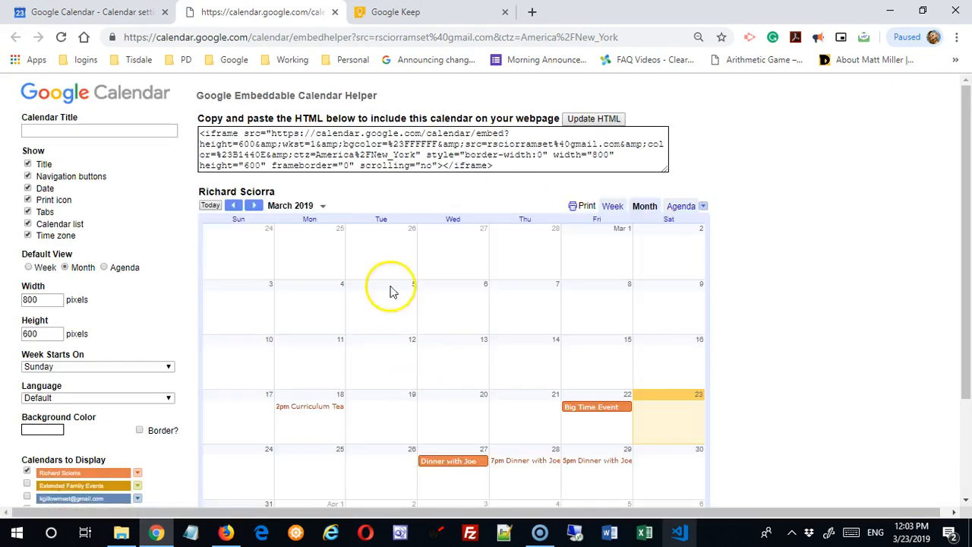
# - Set the embed width to 1000 pixels, keeping the height at 600
pyautogui.click(354, 145)
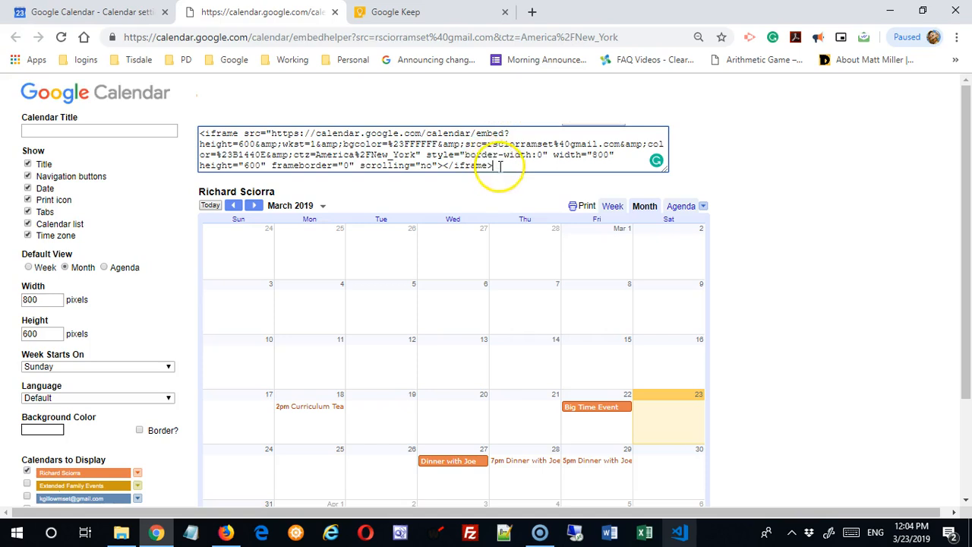
pyautogui.moveTo(494, 166); pyautogui.dragTo(316, 144)
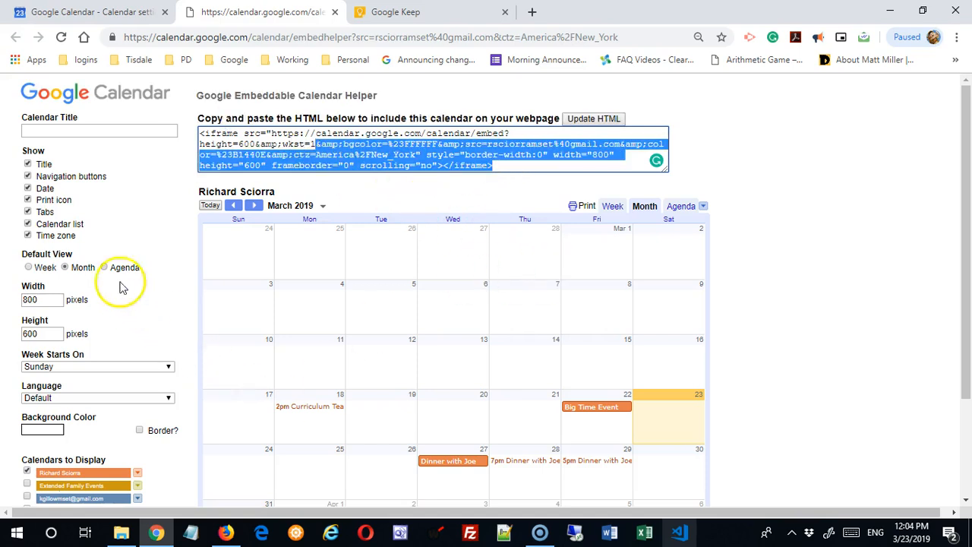
pyautogui.click(54, 231)
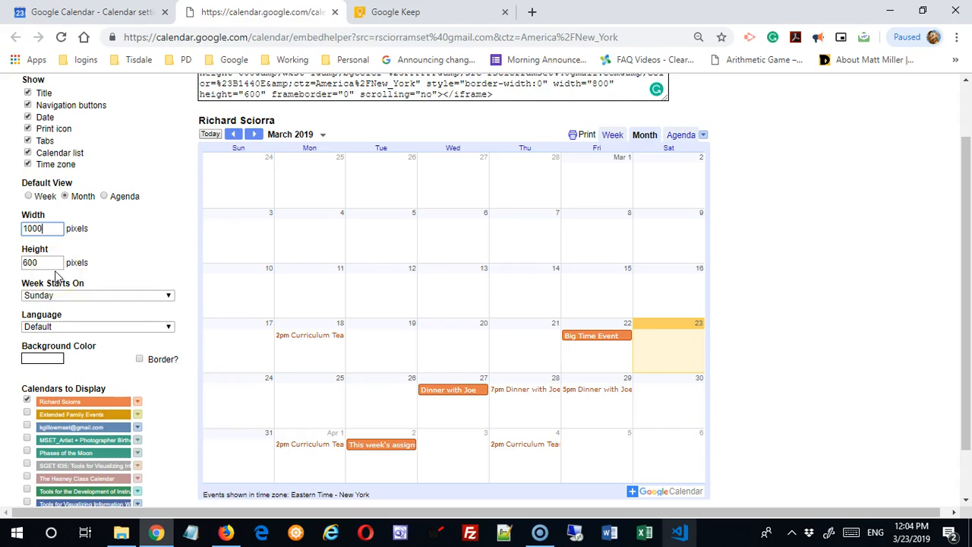
pyautogui.click(54, 260)
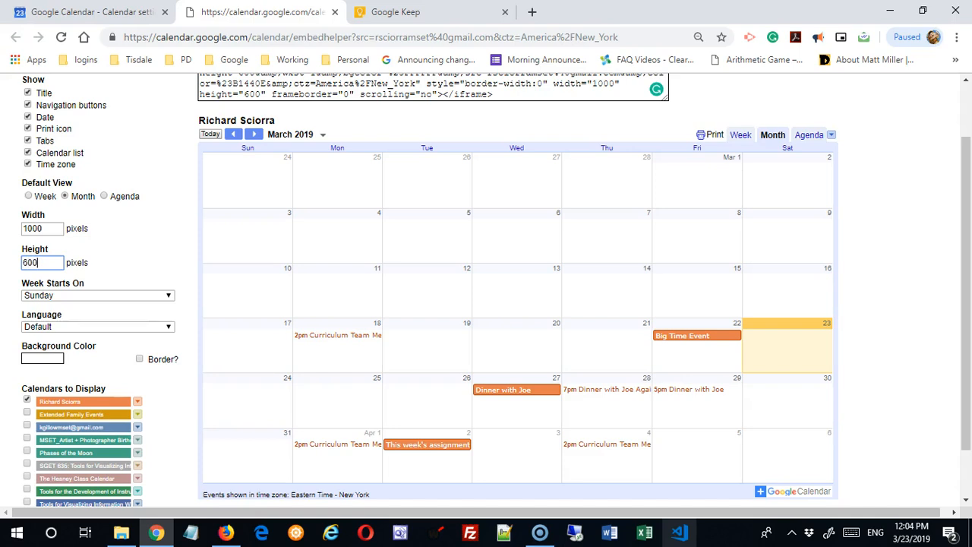
pyautogui.click(163, 265)
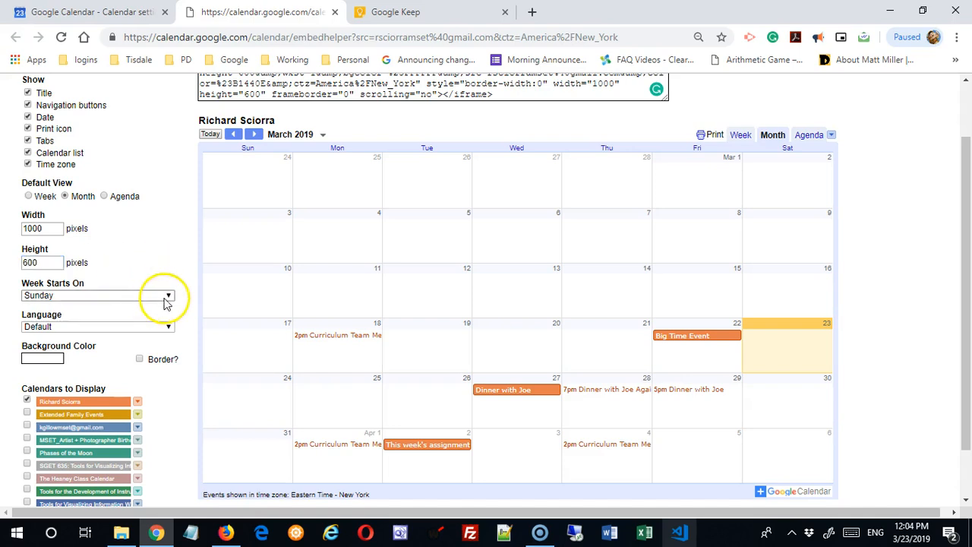
# - Start the embedded calendar's weeks on Monday, leaving the language at Default
pyautogui.click(167, 298)
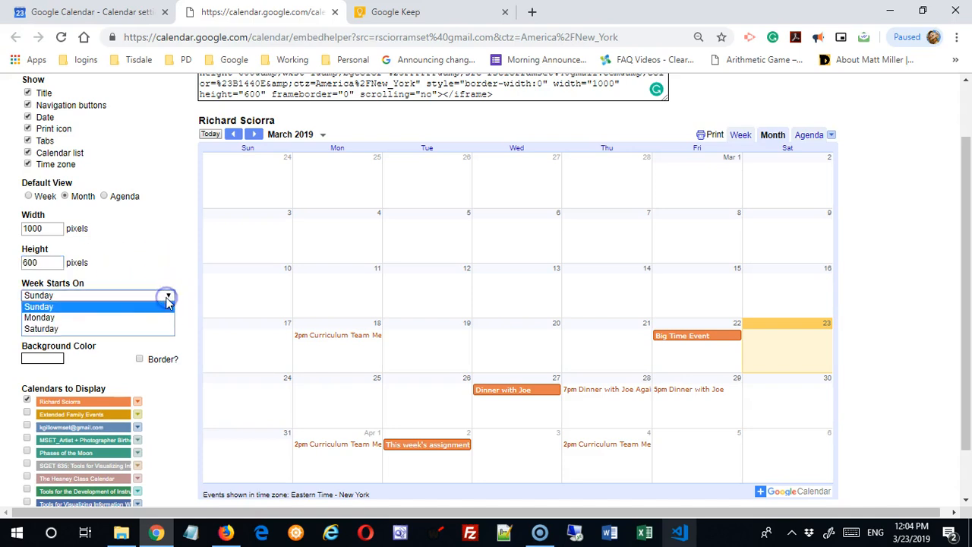
pyautogui.click(121, 319)
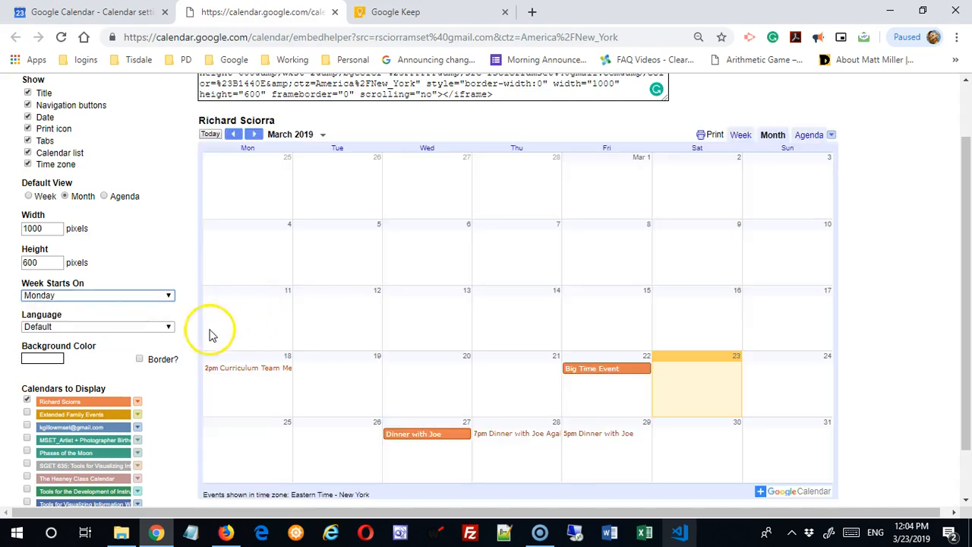
pyautogui.click(168, 328)
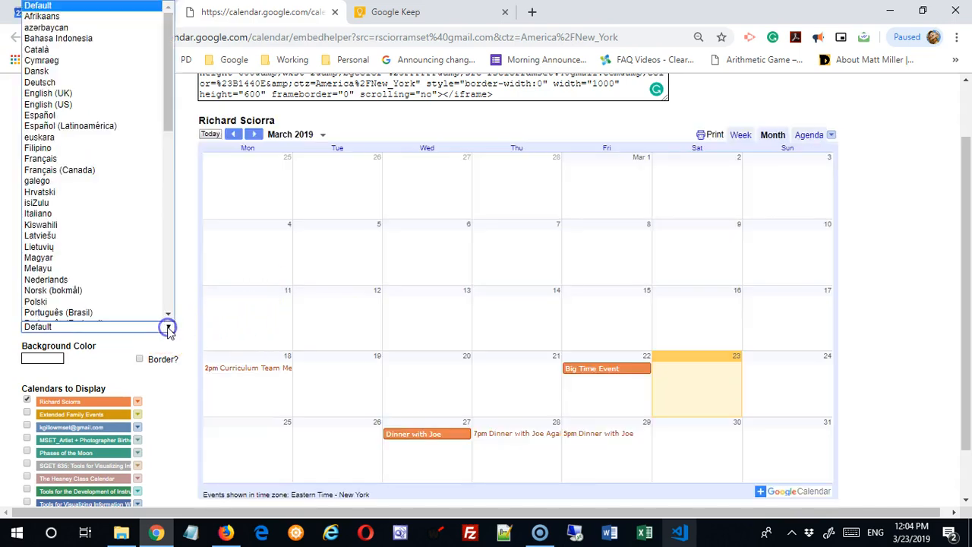
pyautogui.click(168, 329)
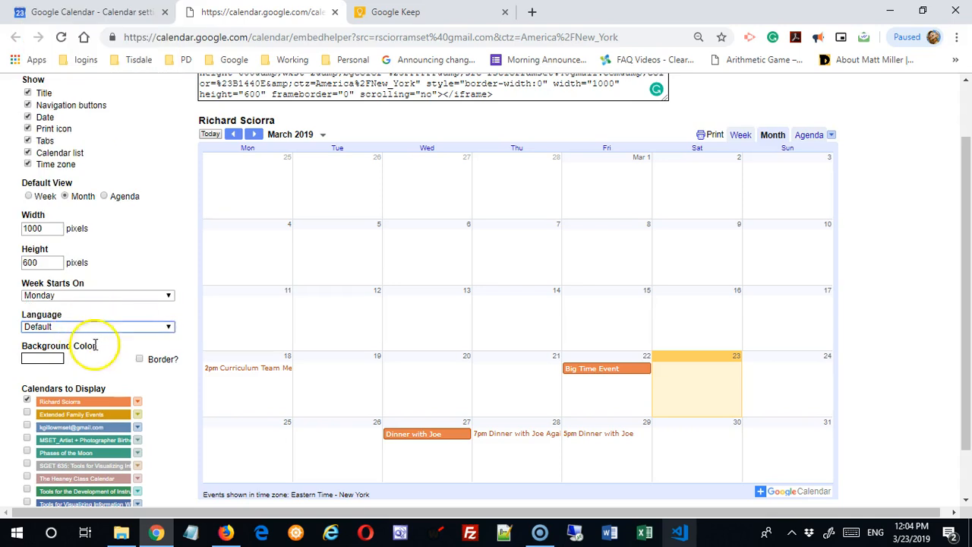
# - Give the embed a light pink background and add the Extended Family Events calendar
pyautogui.click(44, 357)
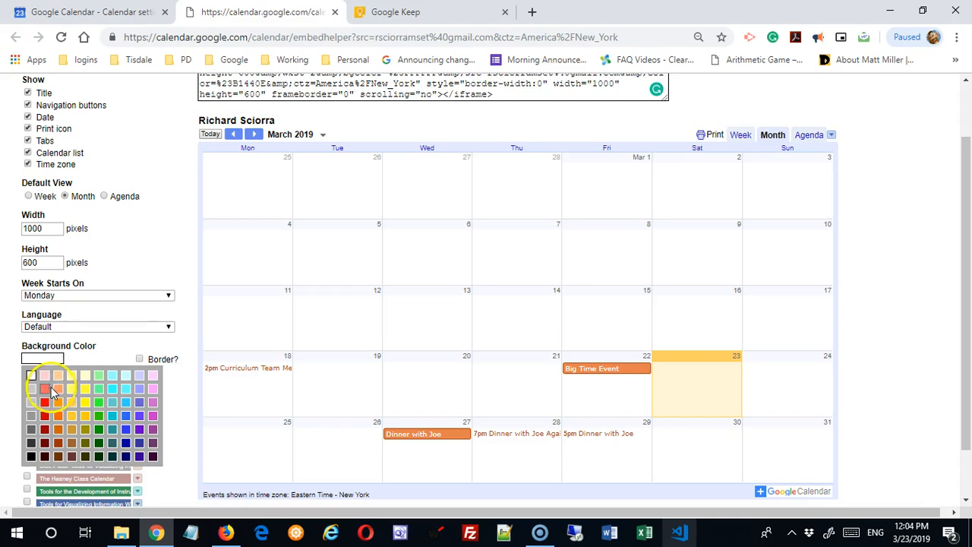
pyautogui.click(45, 376)
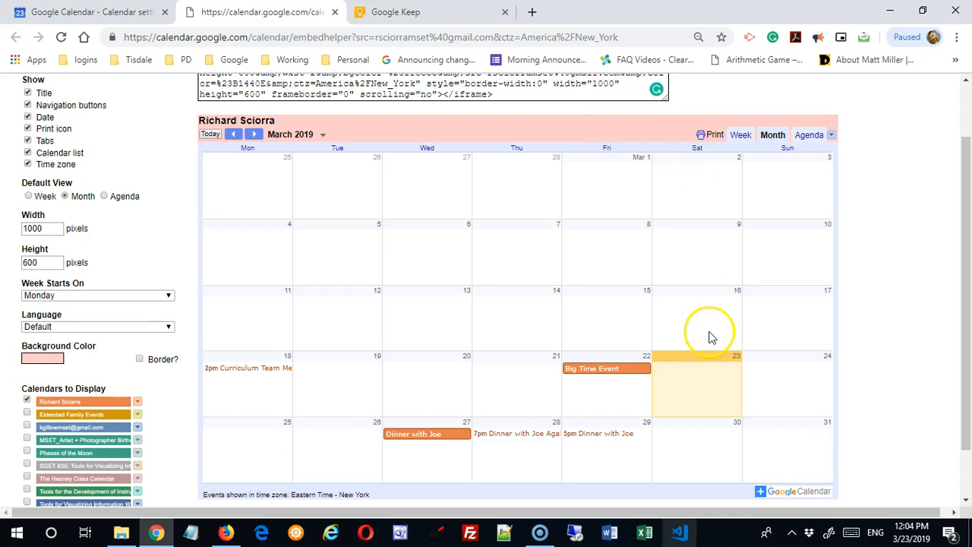
pyautogui.scroll(-2, 222, 348)
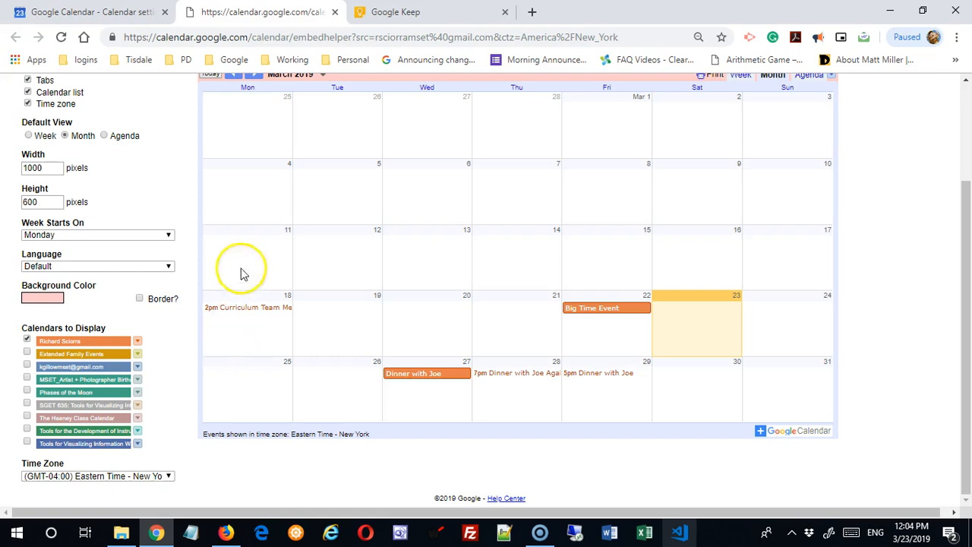
pyautogui.click(27, 354)
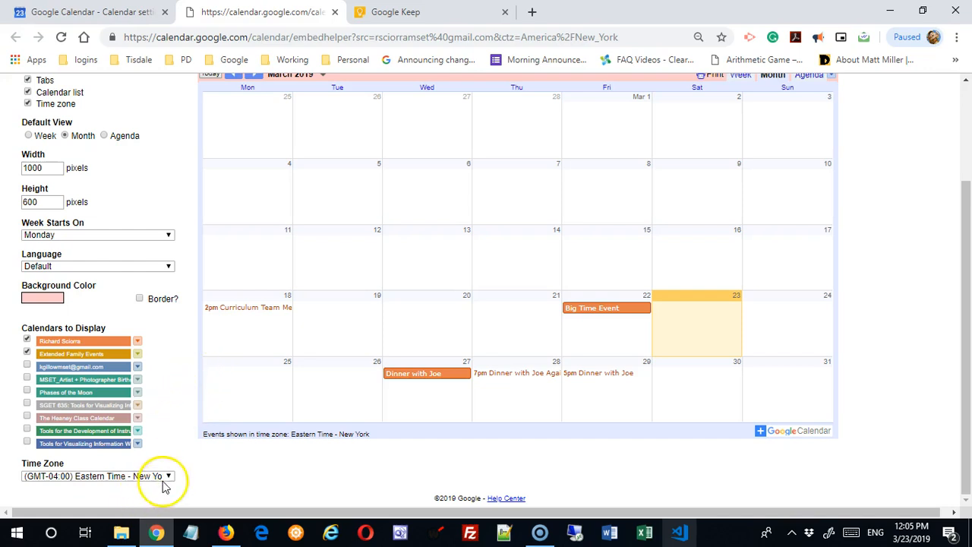
pyautogui.scroll(2, 213, 439)
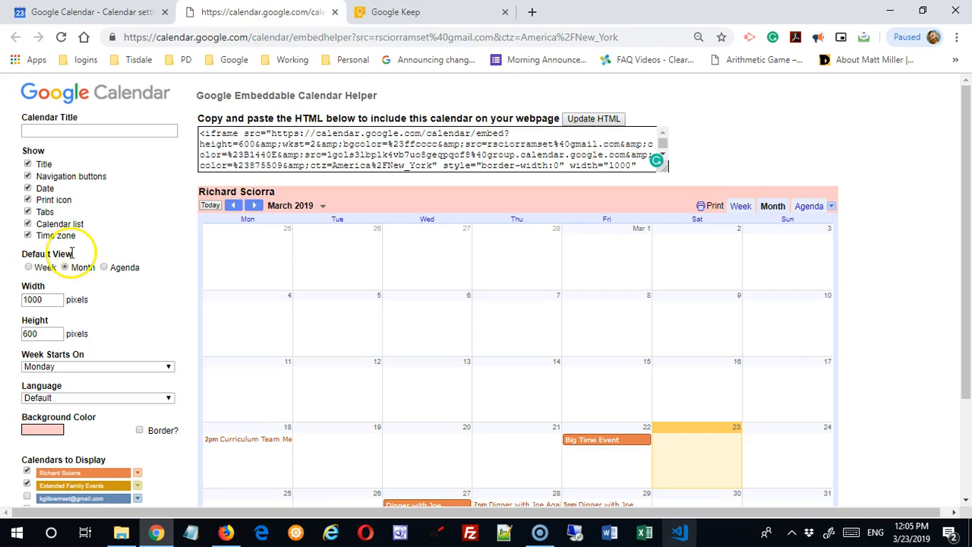
# - Try agenda and week as default views, then return to month
pyautogui.click(104, 267)
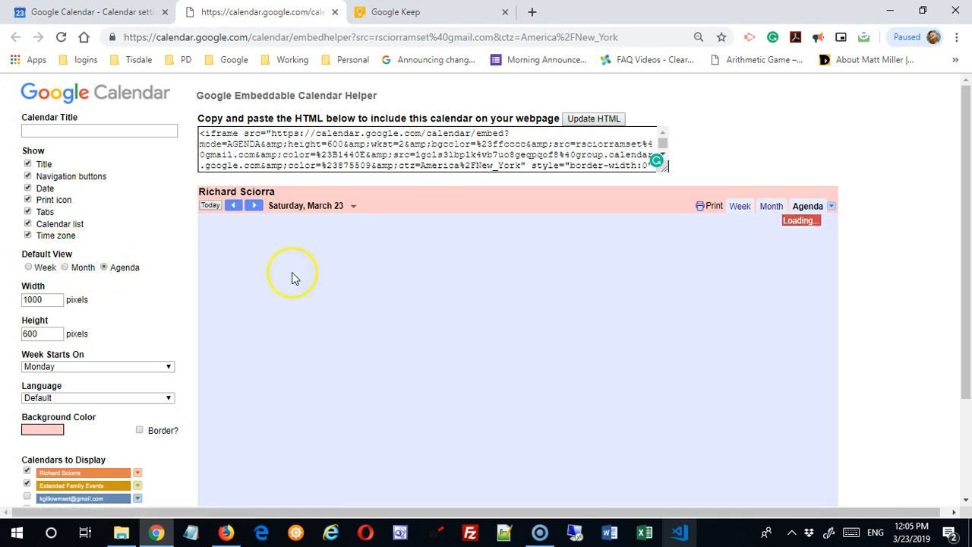
pyautogui.click(29, 268)
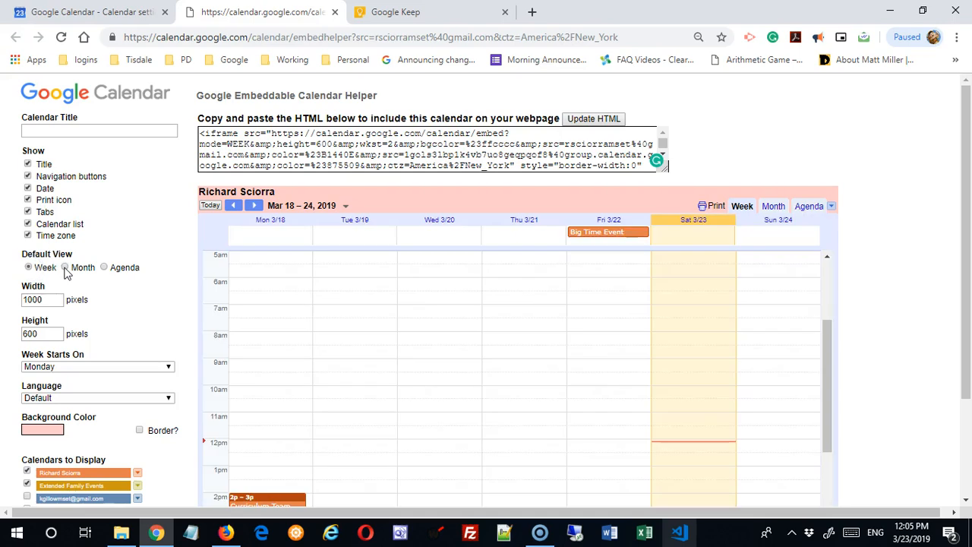
pyautogui.click(66, 267)
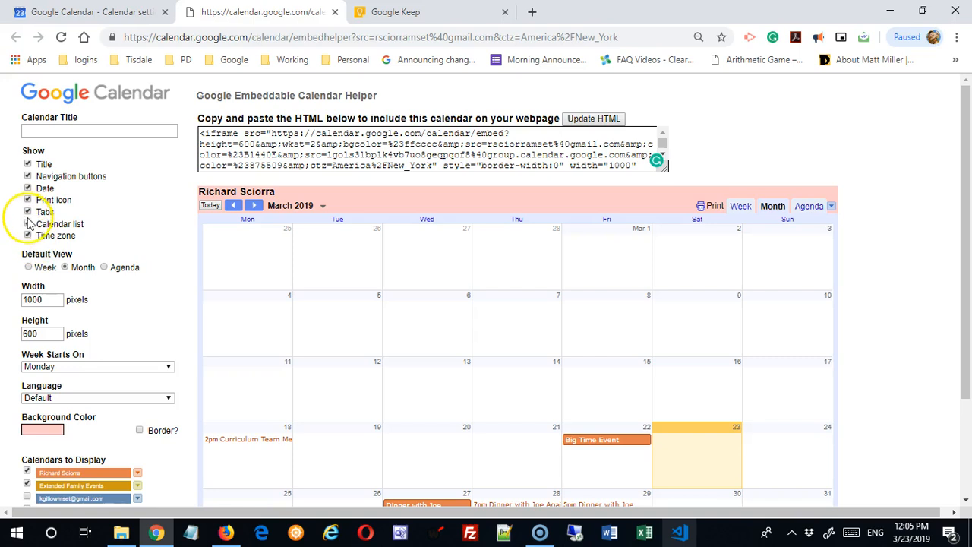
# - Toggle the title, navigation buttons, date heading and print icon off and back on
pyautogui.click(28, 165)
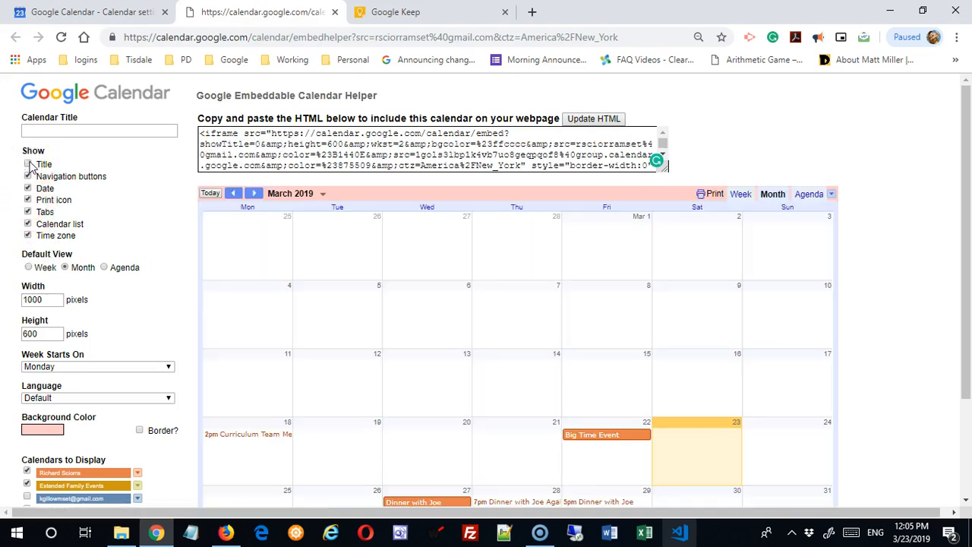
pyautogui.click(28, 164)
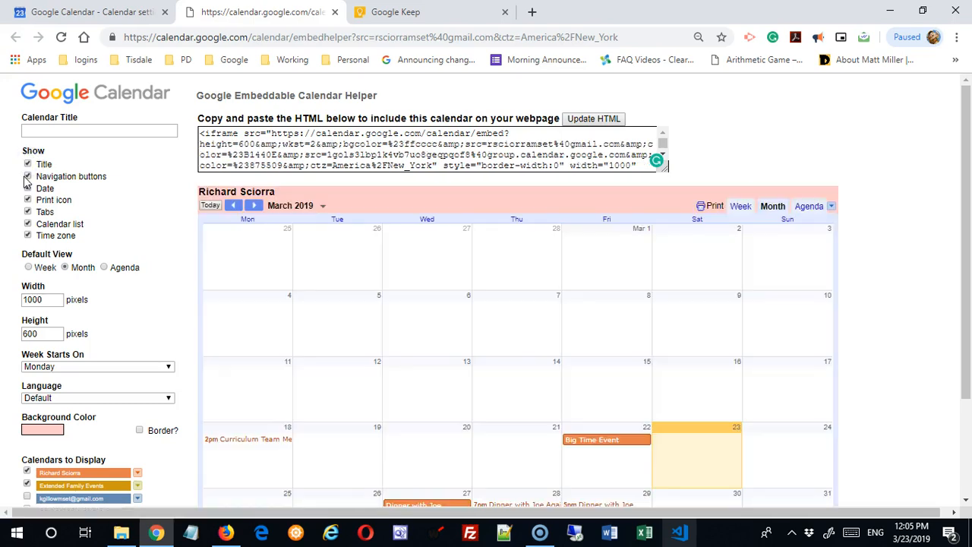
pyautogui.click(28, 177)
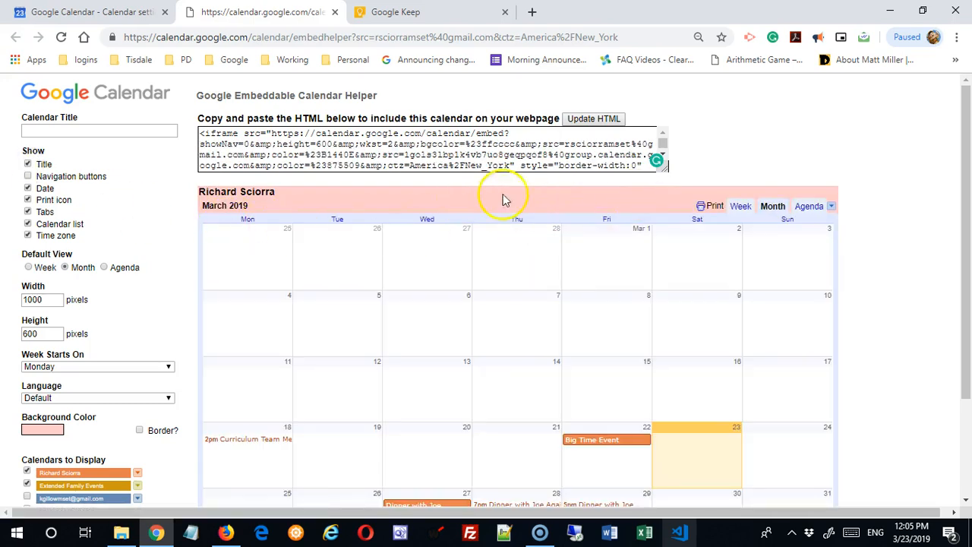
pyautogui.click(28, 176)
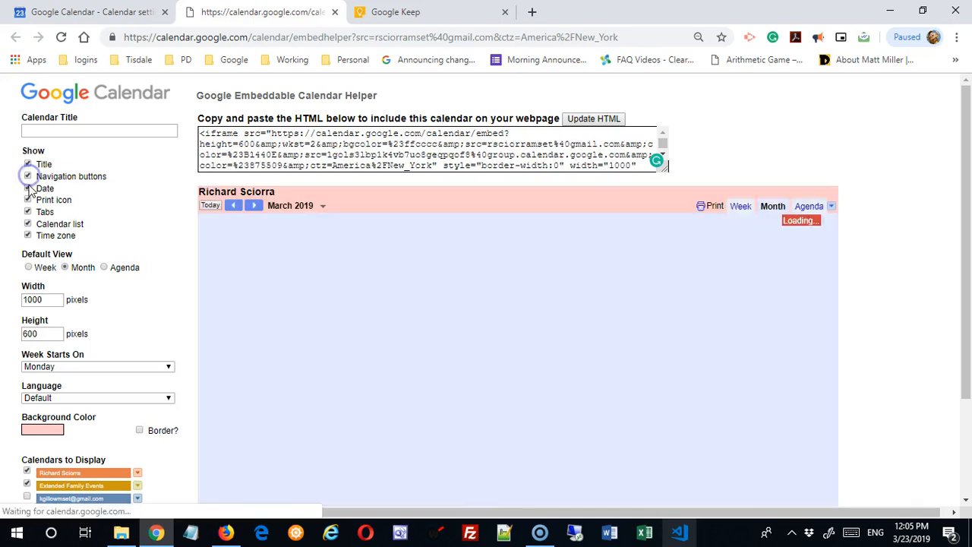
pyautogui.click(28, 188)
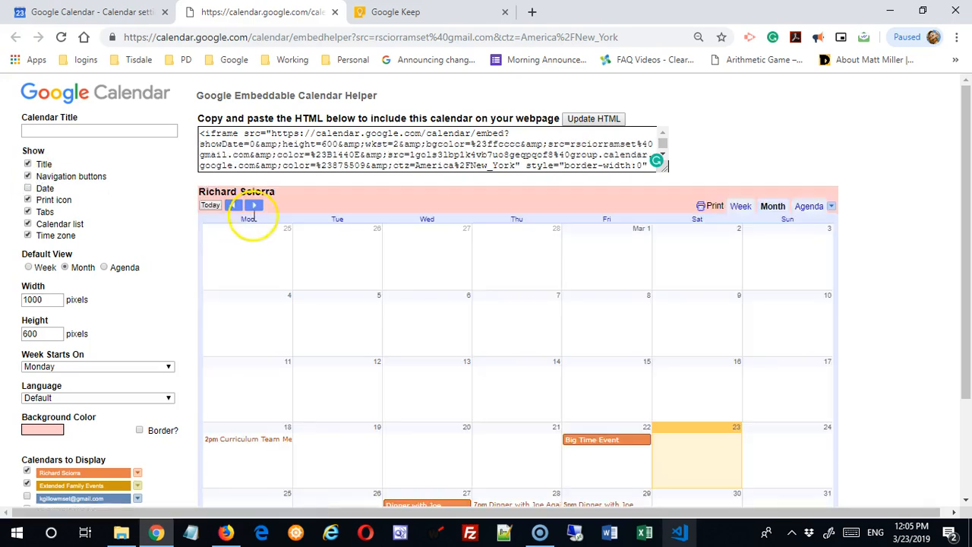
pyautogui.click(27, 188)
pyautogui.click(27, 201)
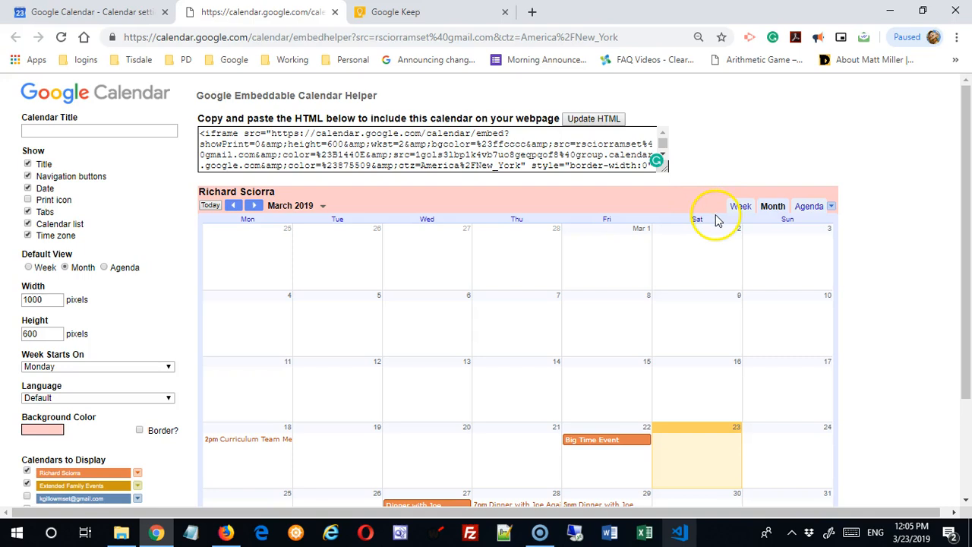
pyautogui.click(28, 200)
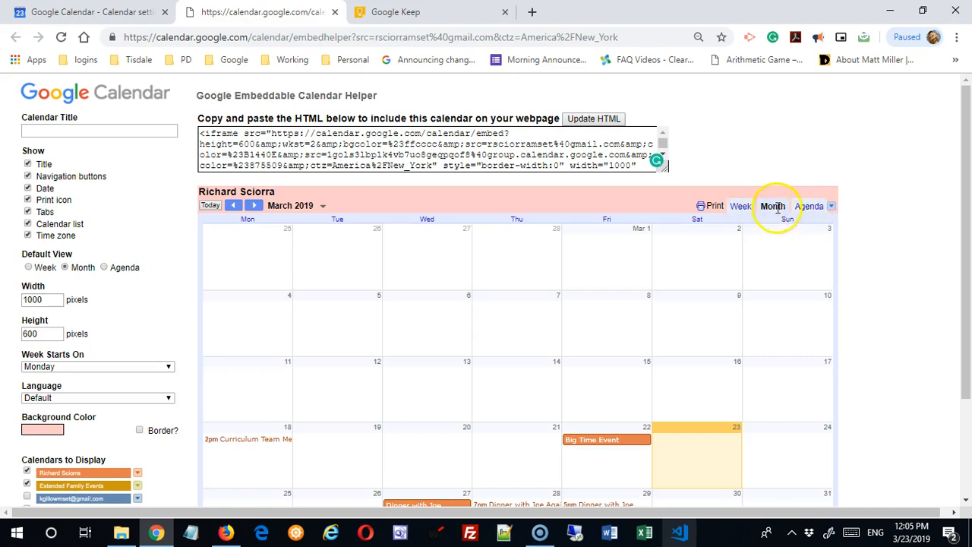
# - Toggle the view tabs, calendar list and time zone off and back on
pyautogui.click(27, 212)
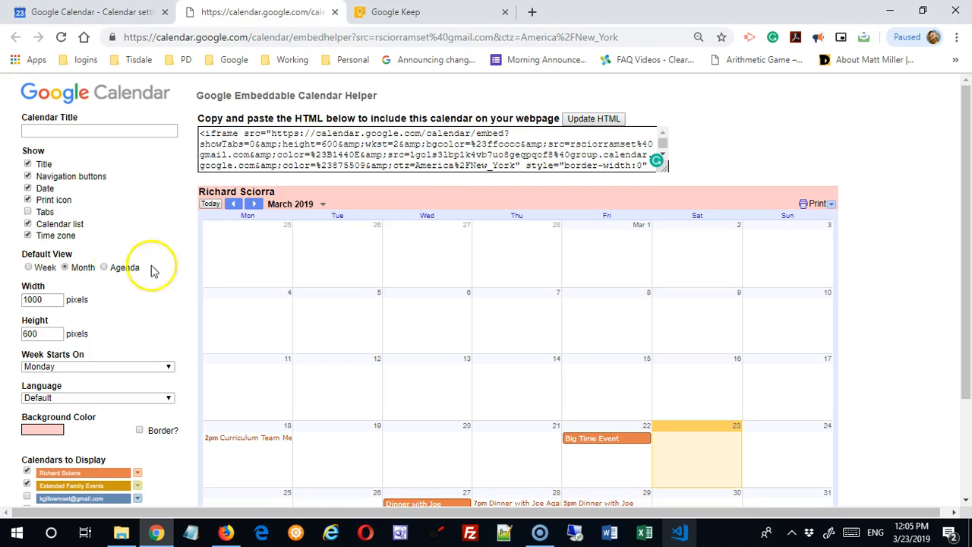
pyautogui.click(27, 212)
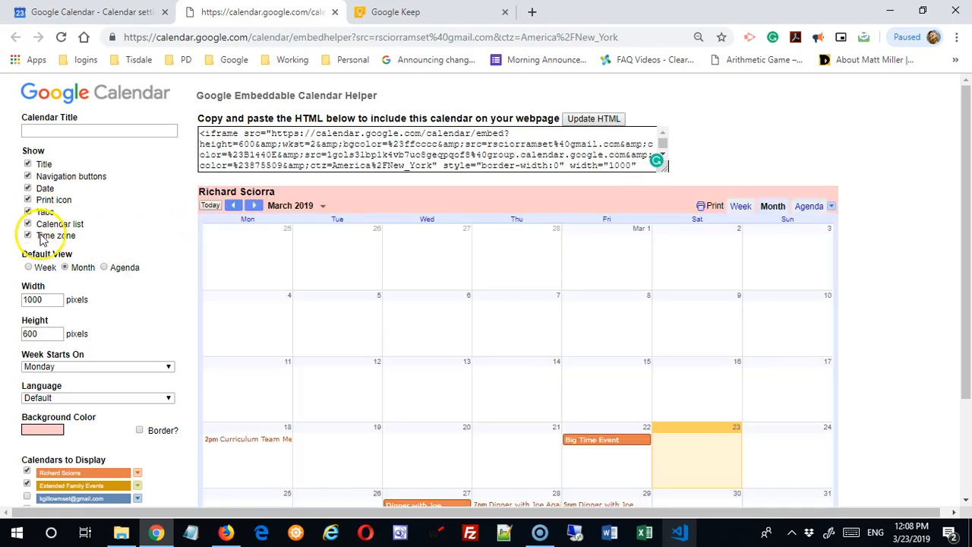
pyautogui.click(832, 207)
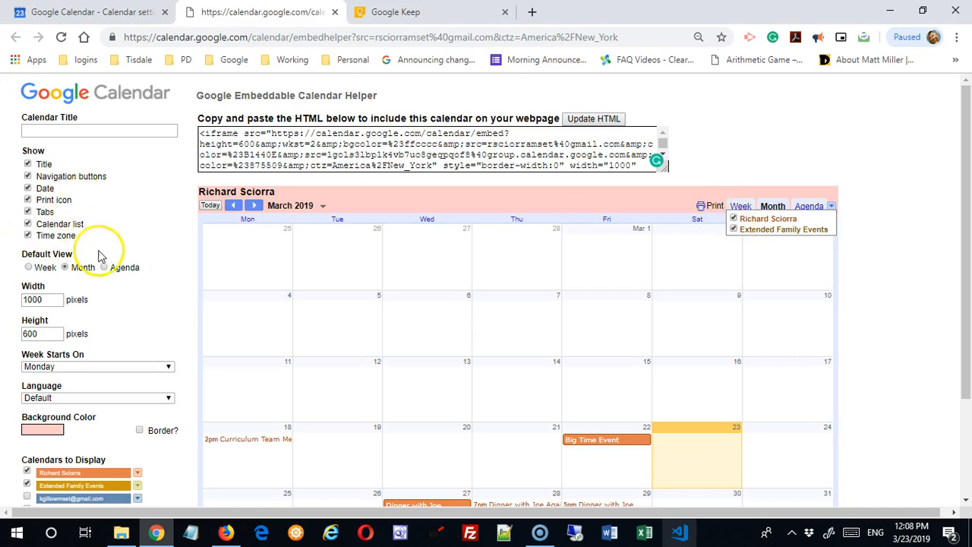
pyautogui.click(27, 224)
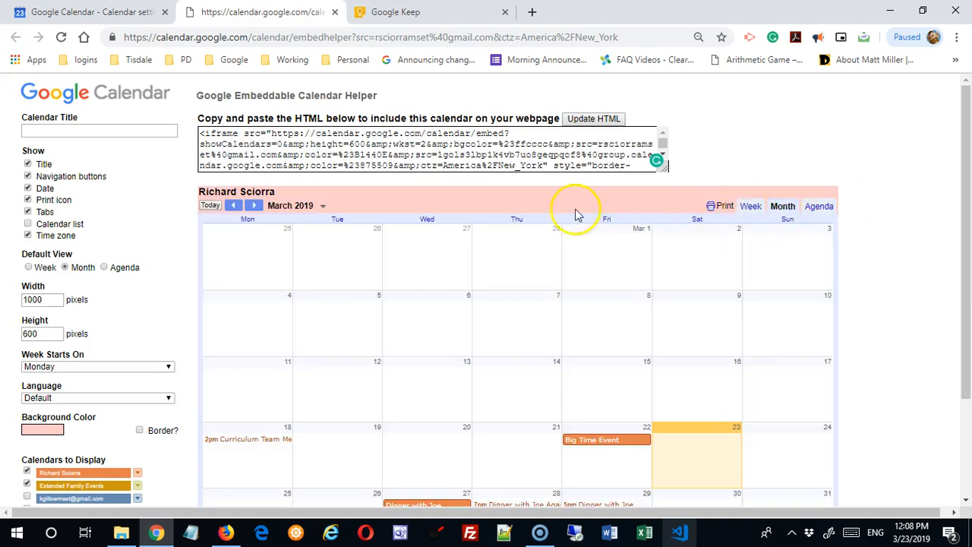
pyautogui.click(27, 224)
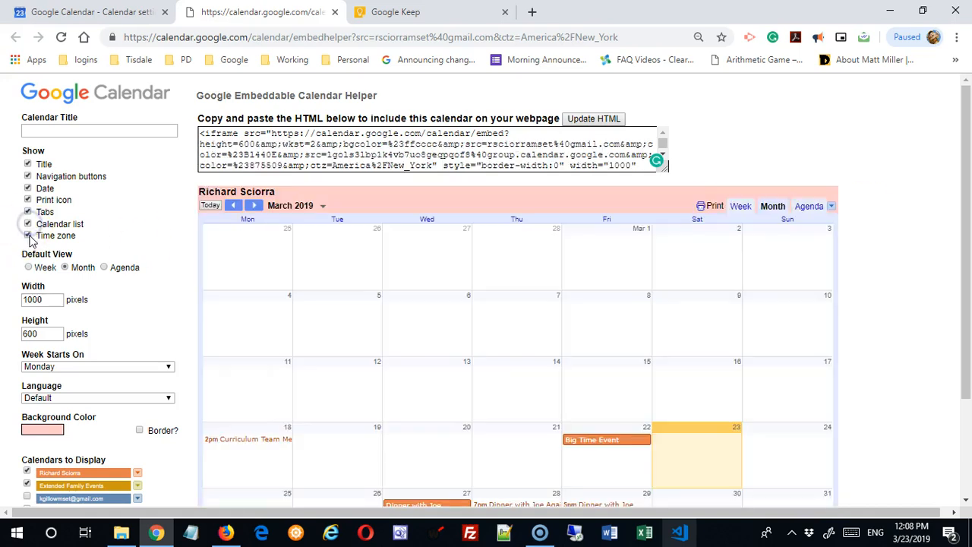
pyautogui.scroll(-3, 391, 266)
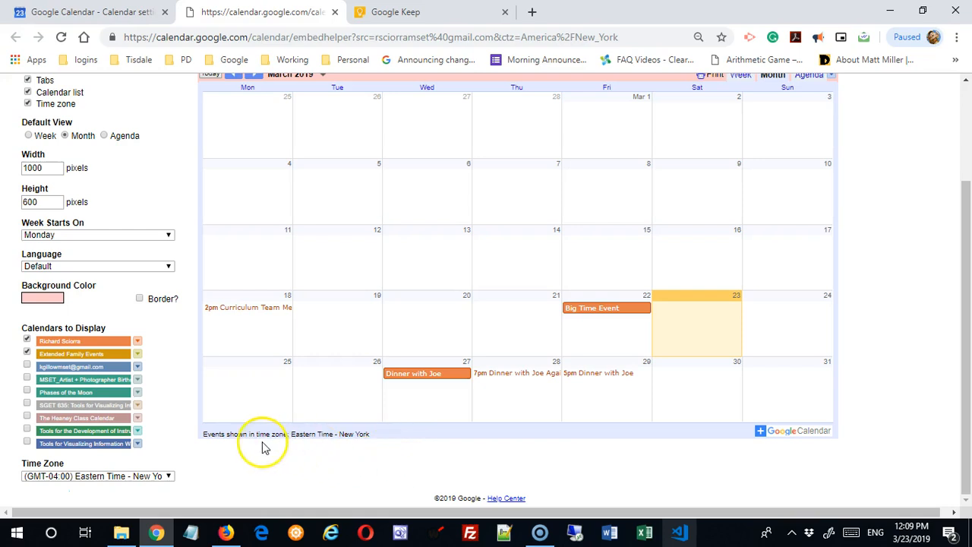
pyautogui.scroll(3, 221, 403)
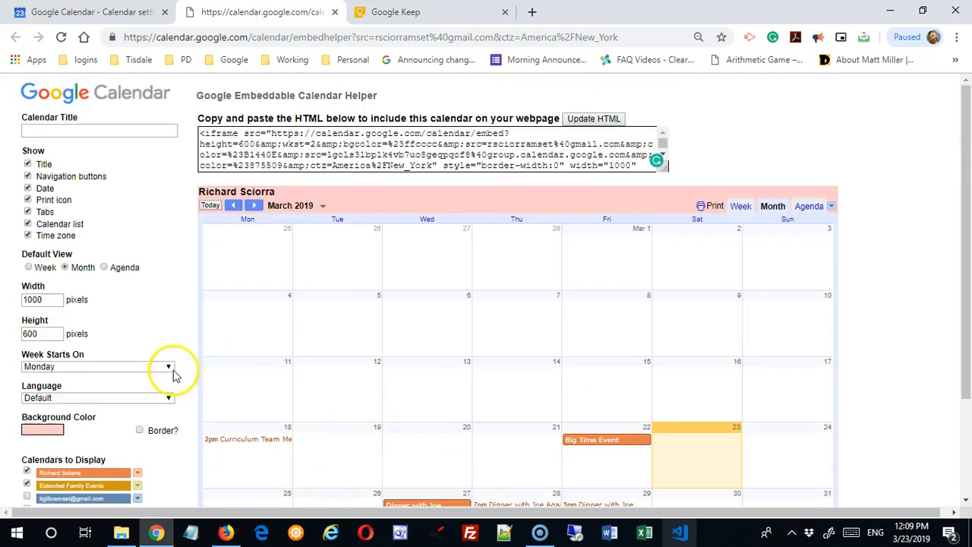
pyautogui.click(27, 236)
pyautogui.scroll(-3, 243, 342)
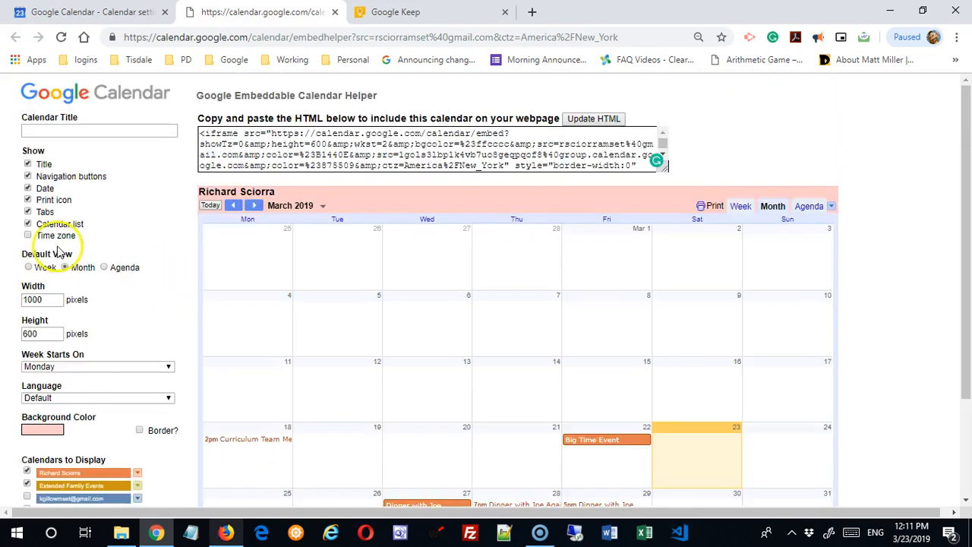
pyautogui.click(27, 237)
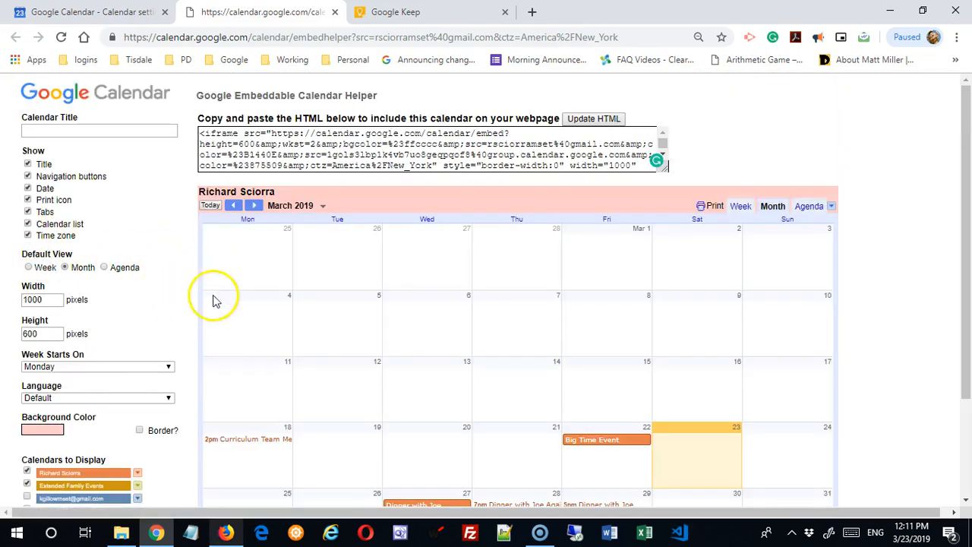
pyautogui.scroll(-3, 266, 326)
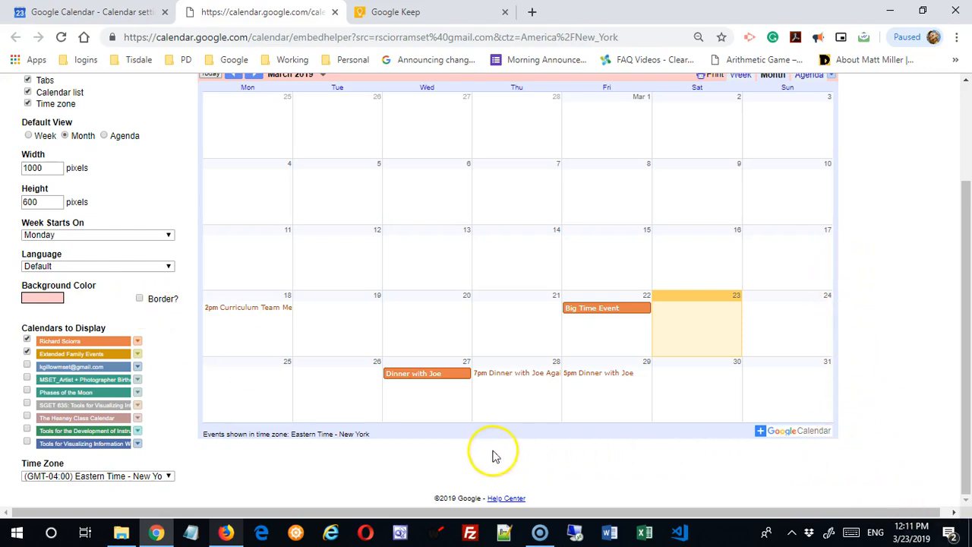
# - Try adding a border to the embed, then leave it without one
pyautogui.click(140, 299)
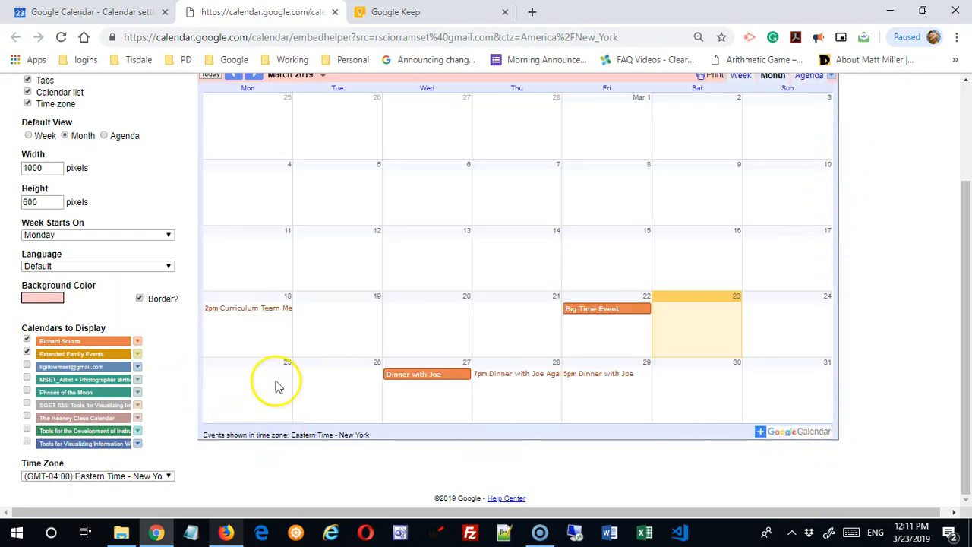
pyautogui.click(139, 300)
pyautogui.scroll(2, 149, 338)
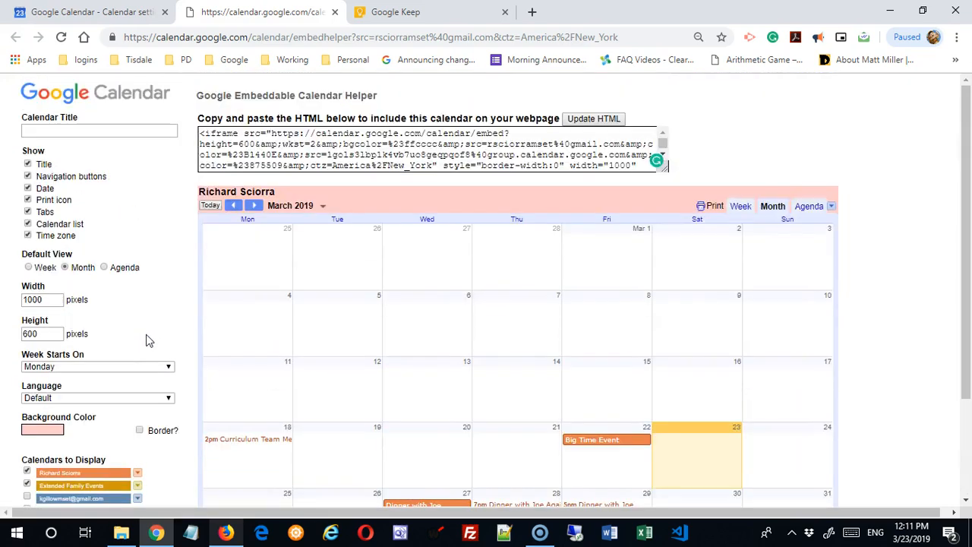
# - Title the embed 'My Super Calendar to Share' and regenerate the HTML code
pyautogui.click(83, 130)
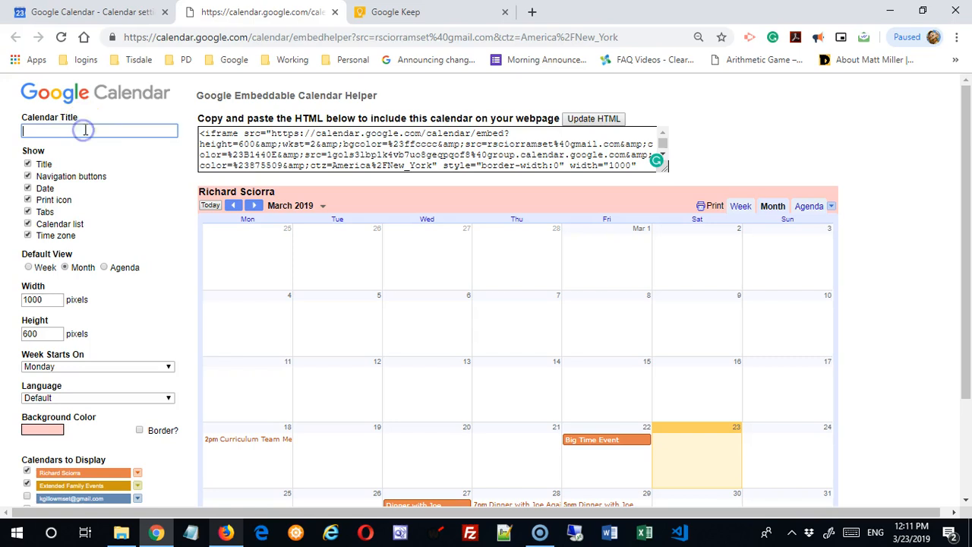
pyautogui.write('My Super Calendar to')
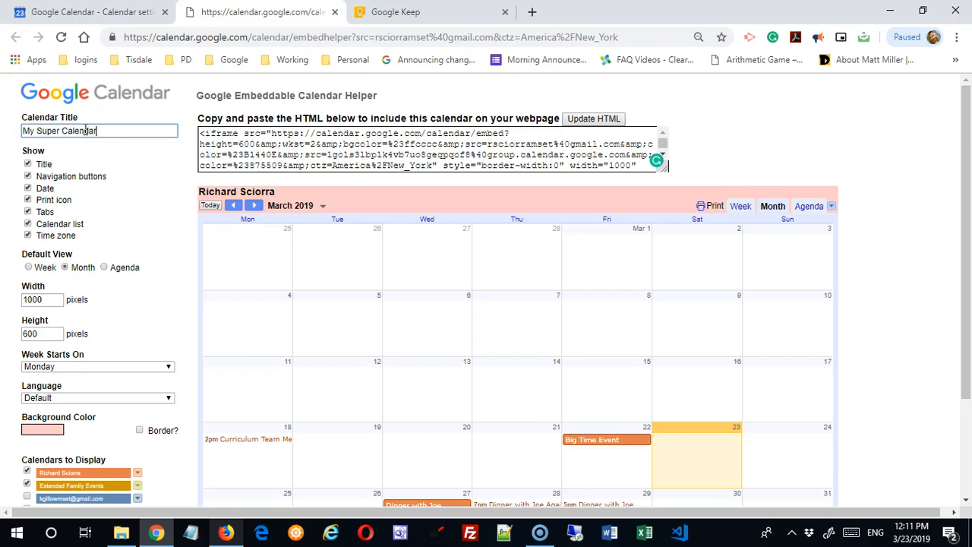
pyautogui.write(' Share')
pyautogui.click(145, 162)
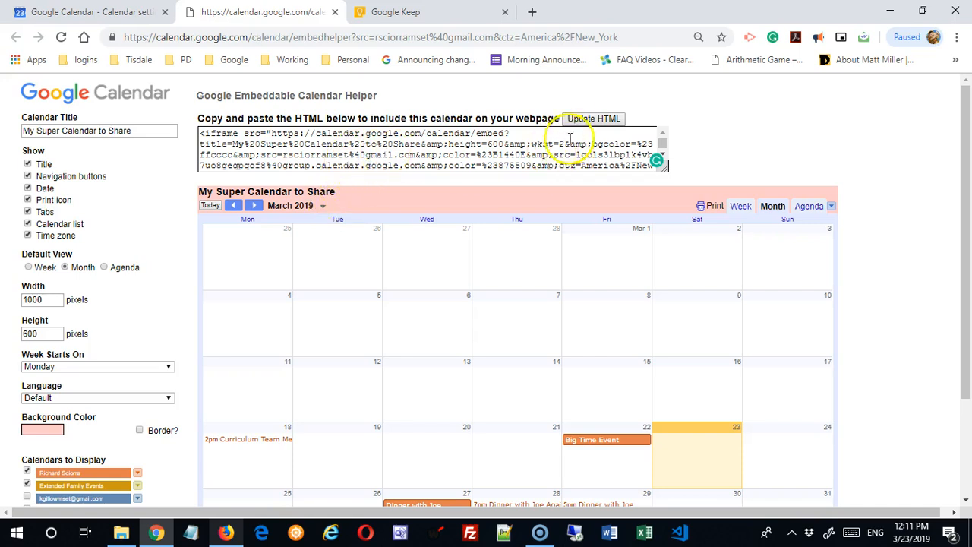
pyautogui.click(596, 120)
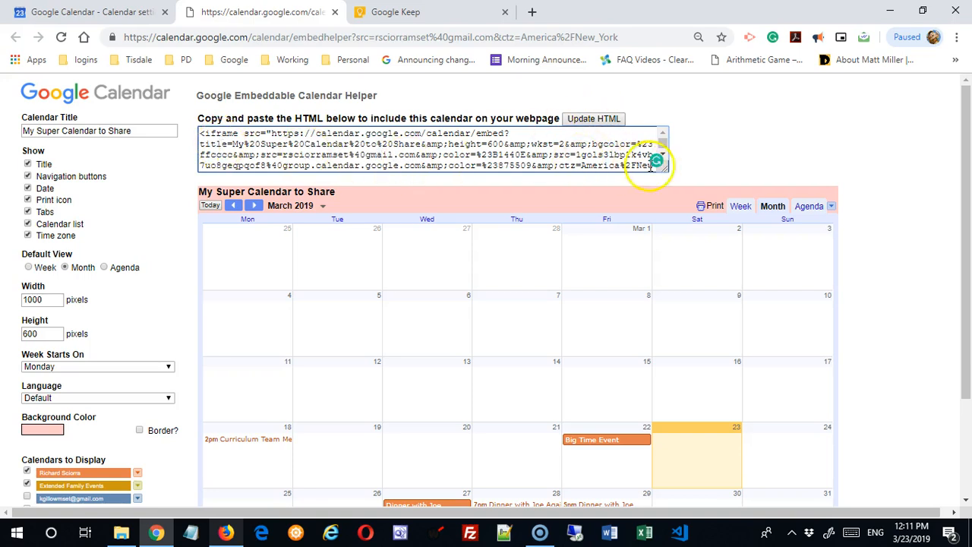
# - Enlarge the code box and copy the full 1000×800 iframe embed code
pyautogui.moveTo(664, 171); pyautogui.dragTo(714, 215)
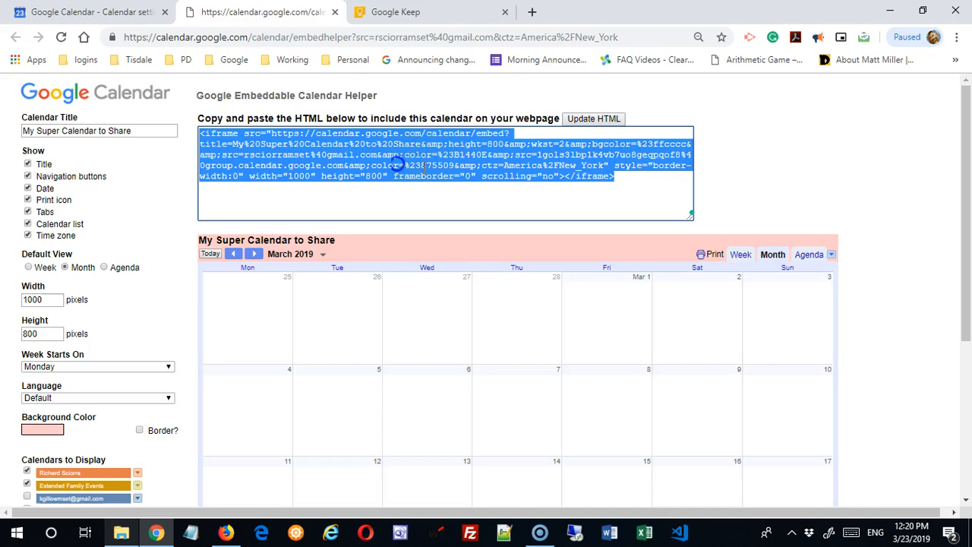
pyautogui.rightClick(421, 154)
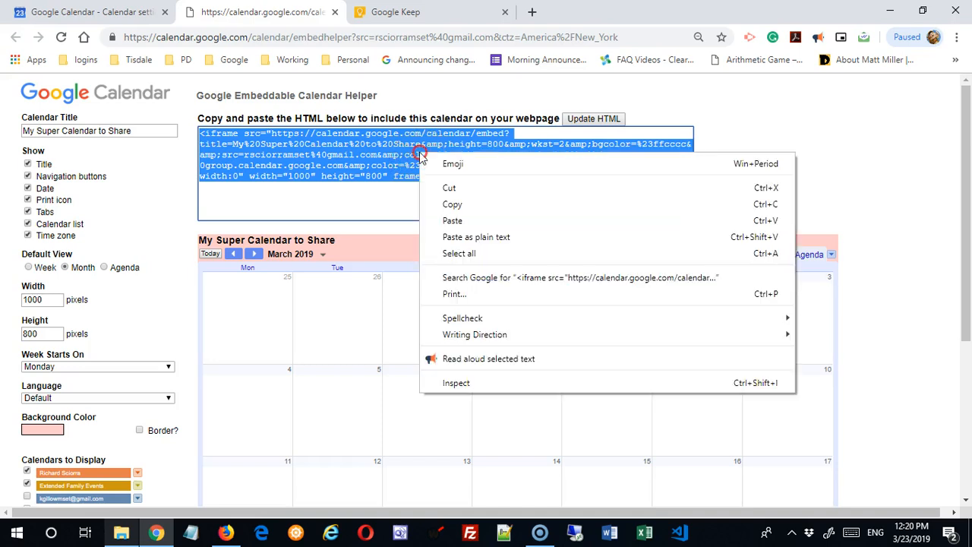
pyautogui.click(454, 205)
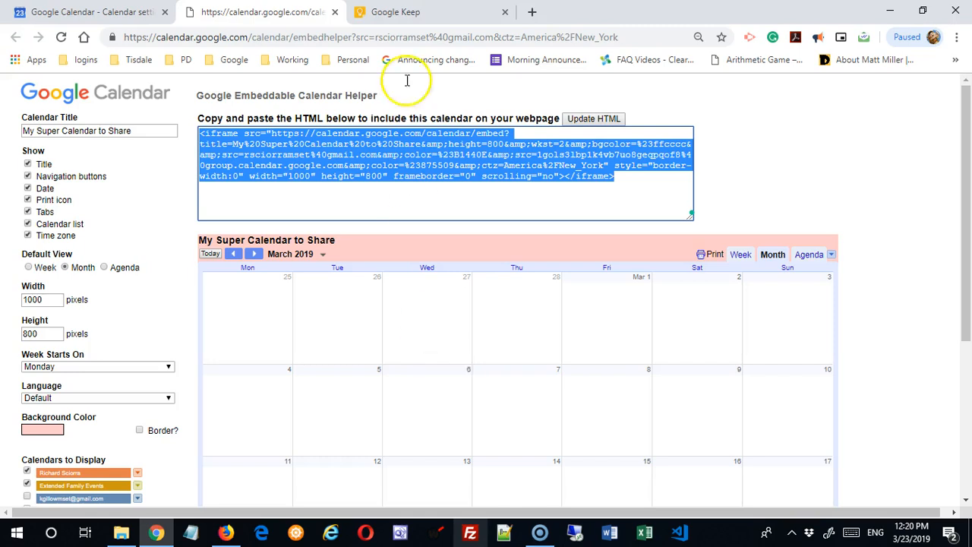
pyautogui.click(334, 12)
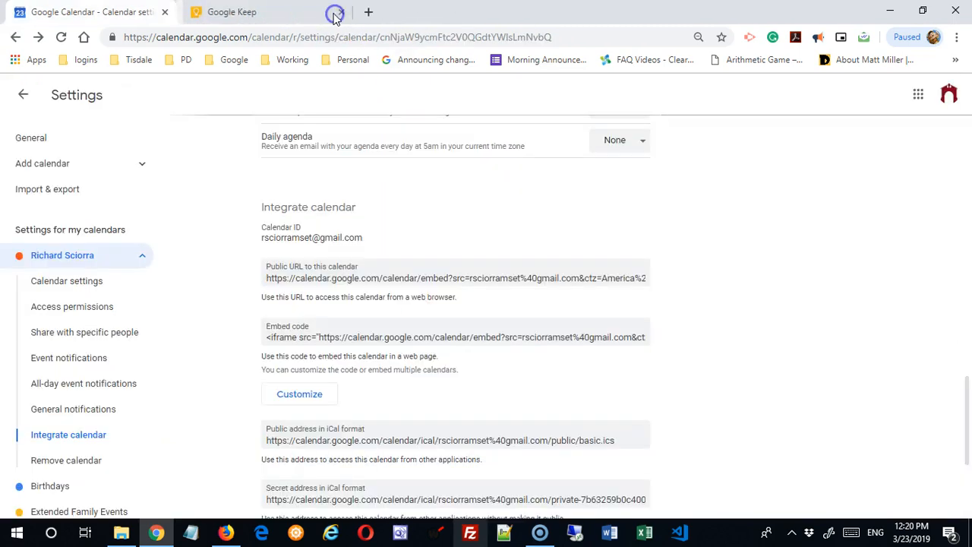
pyautogui.scroll(-3, 616, 395)
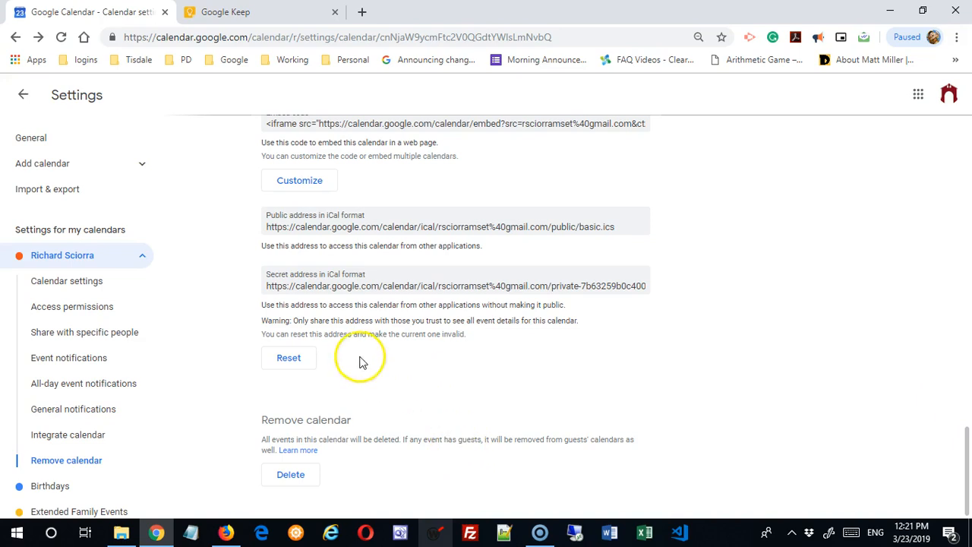
# - Exit settings back to the calendar and scroll the month view to August 2019
pyautogui.click(142, 256)
pyautogui.click(22, 95)
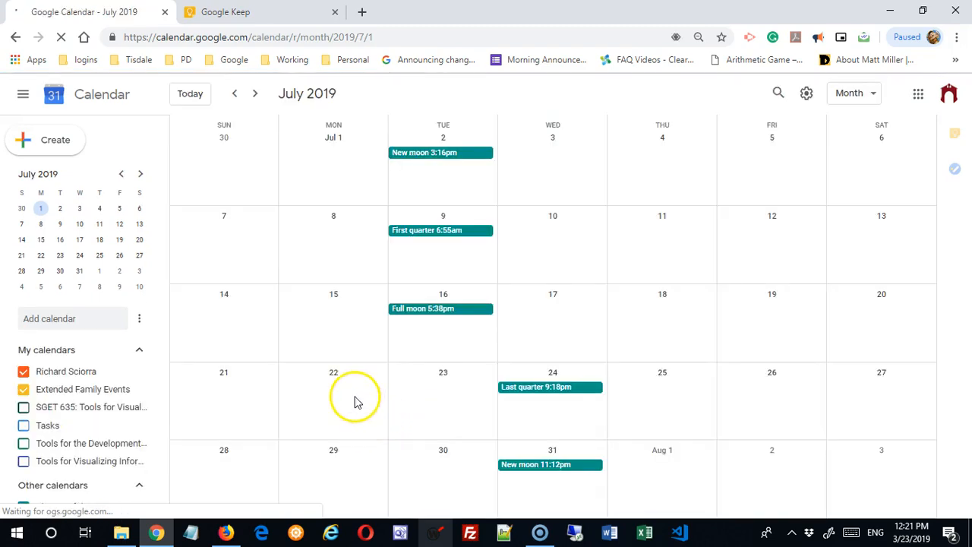
pyautogui.scroll(-1, 227, 364)
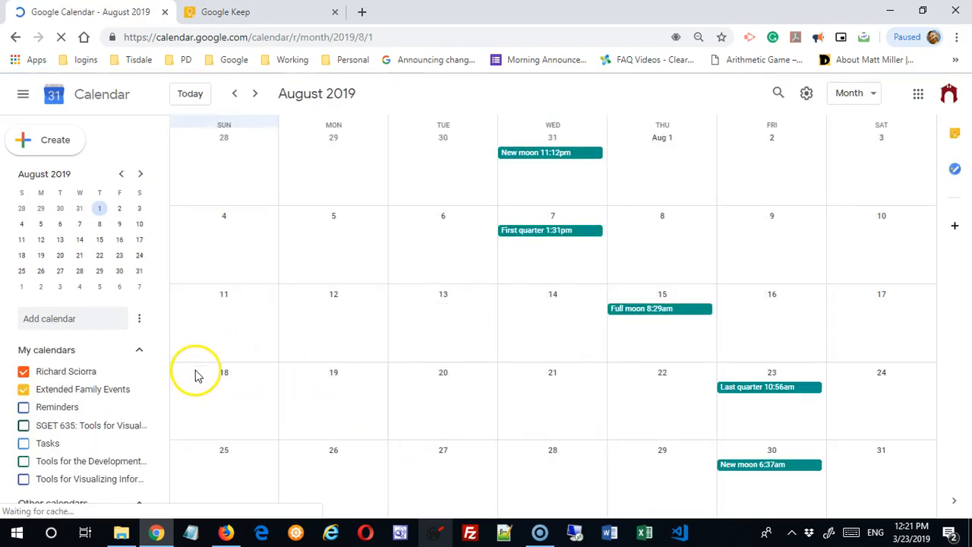
pyautogui.scroll(-1, 200, 351)
pyautogui.scroll(1, 206, 352)
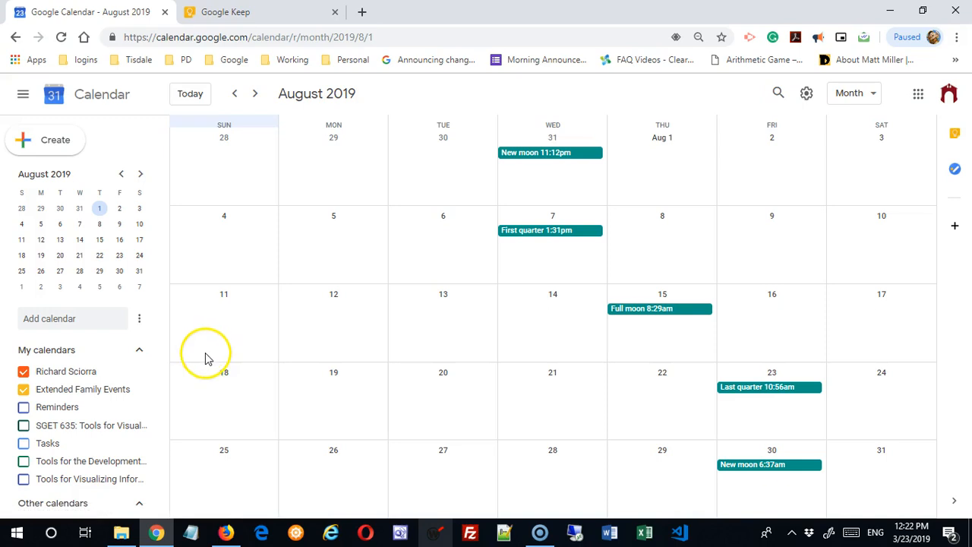